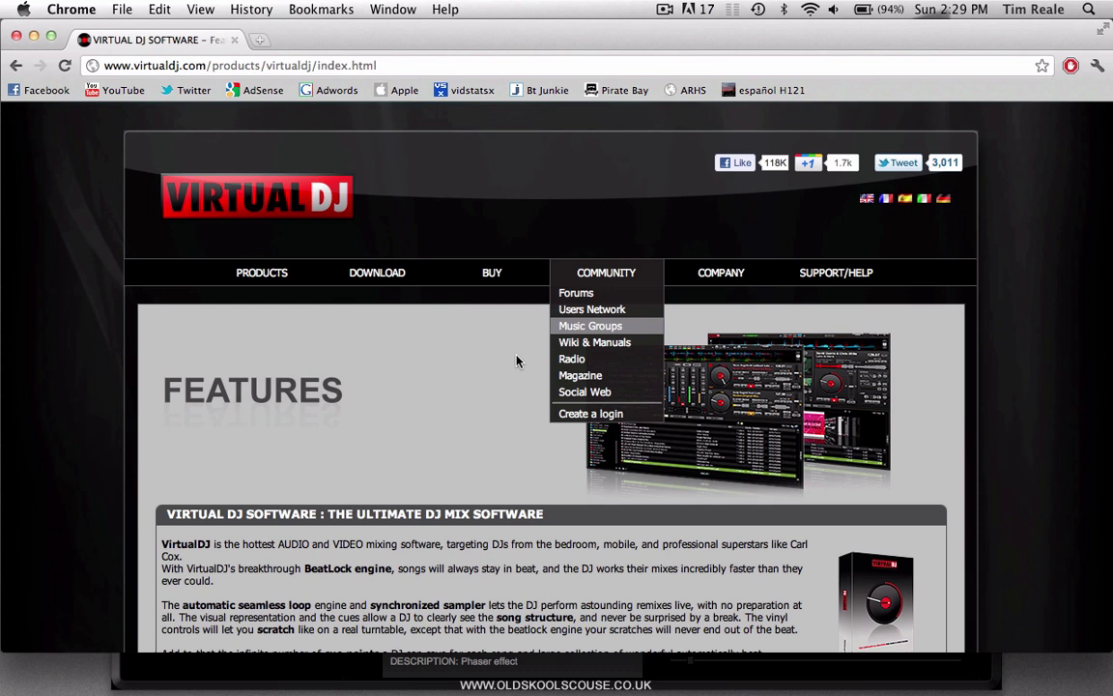
- Scroll up and down the virtualdj.com features page, then switch to the VirtualDJ Pro window
mouse_move(377, 275)
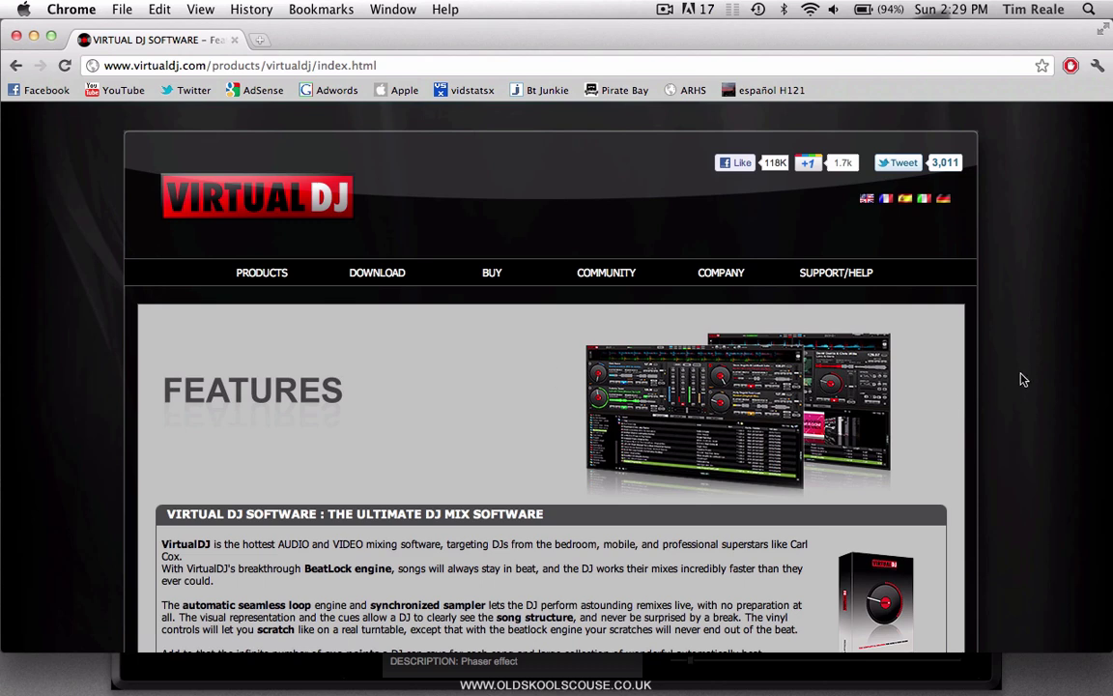
scroll(1024, 380, "down", 5)
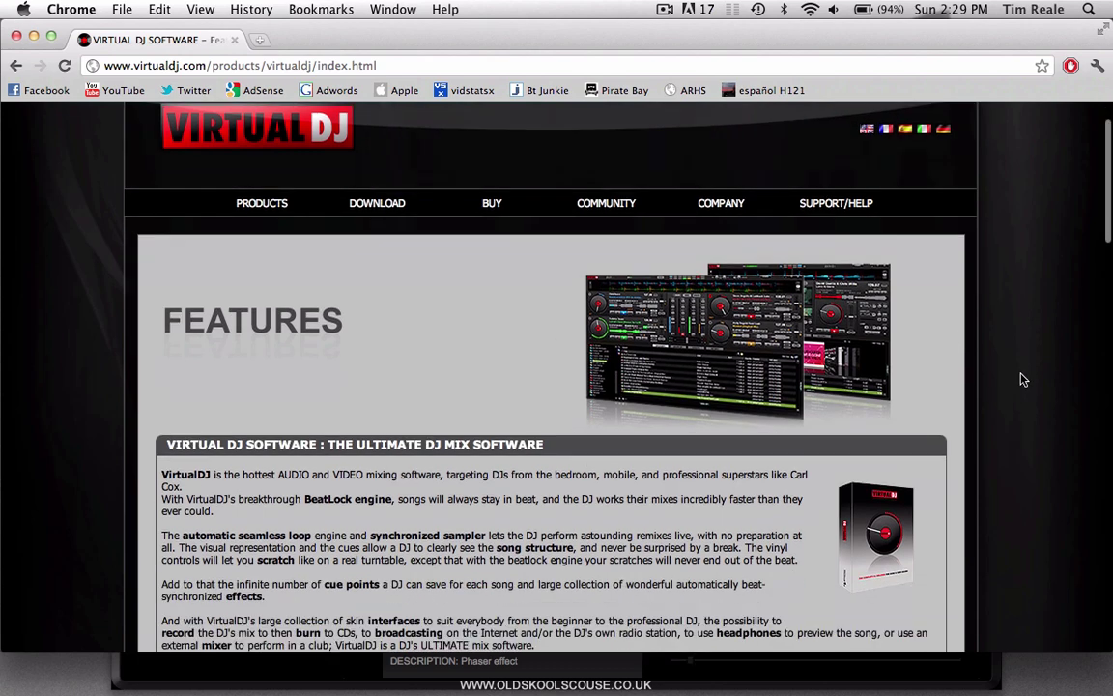
scroll(1023, 375, "down", 9)
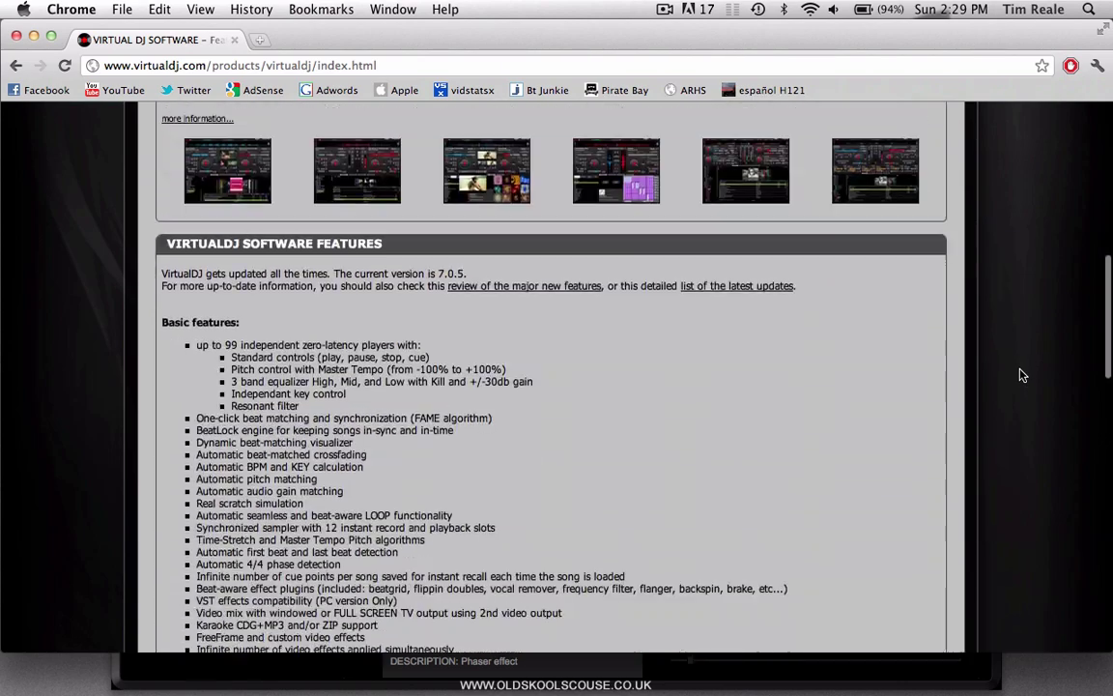
scroll(1024, 375, "up", 12)
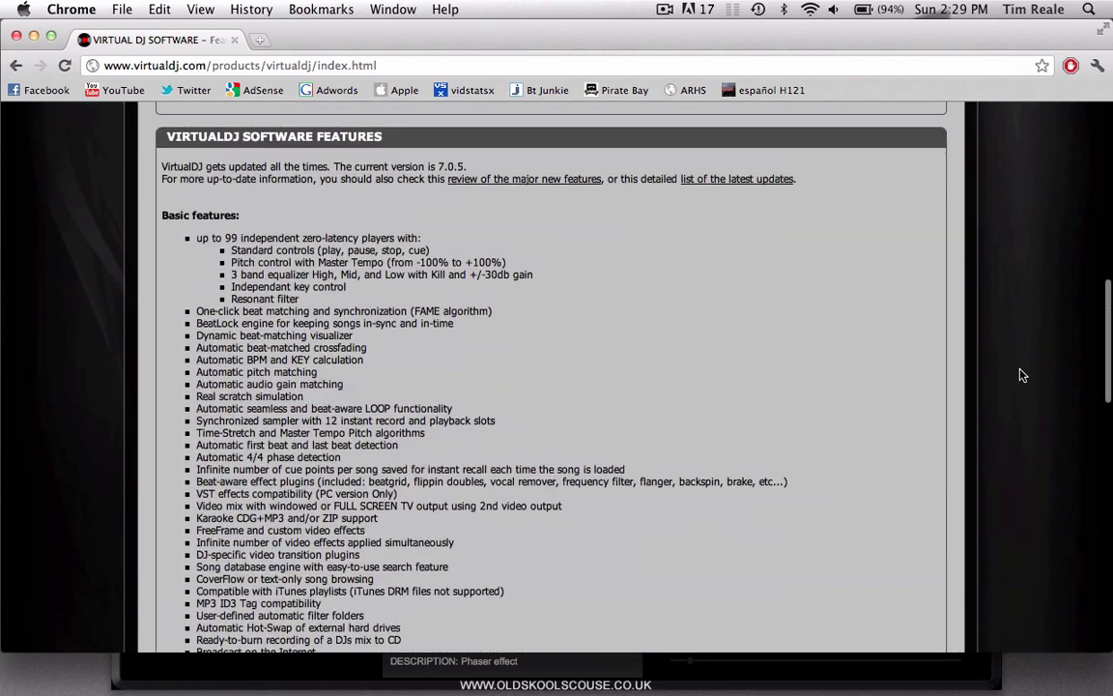
scroll(1024, 375, "up", 3)
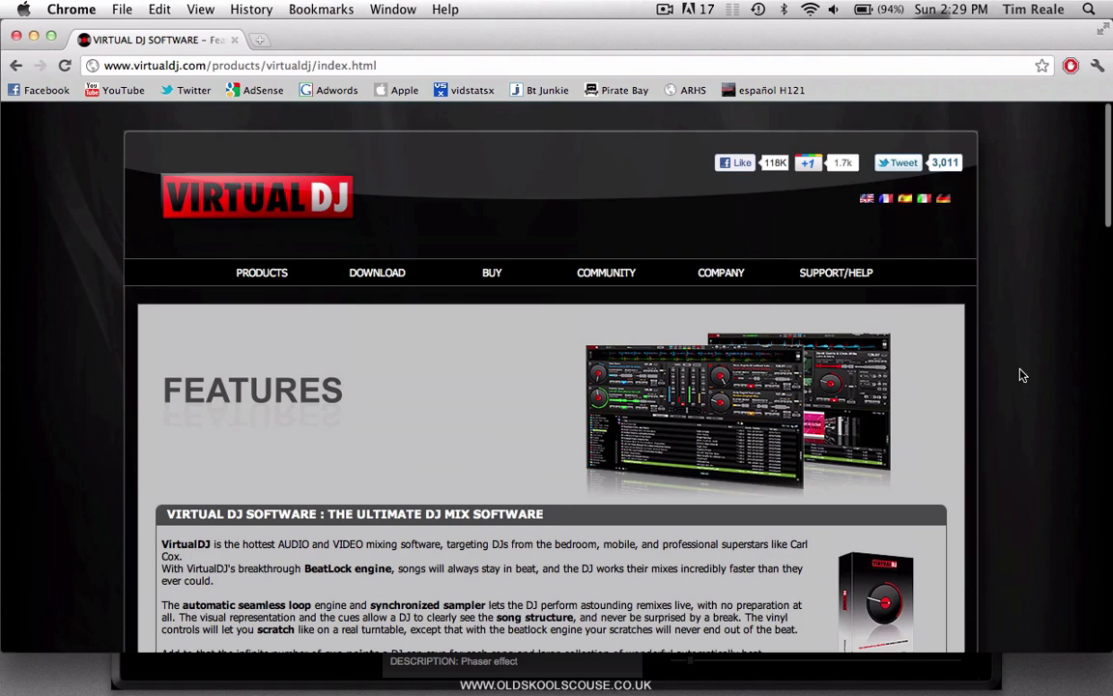
scroll(1024, 375, "down", 2)
scroll(1023, 375, "down", 1)
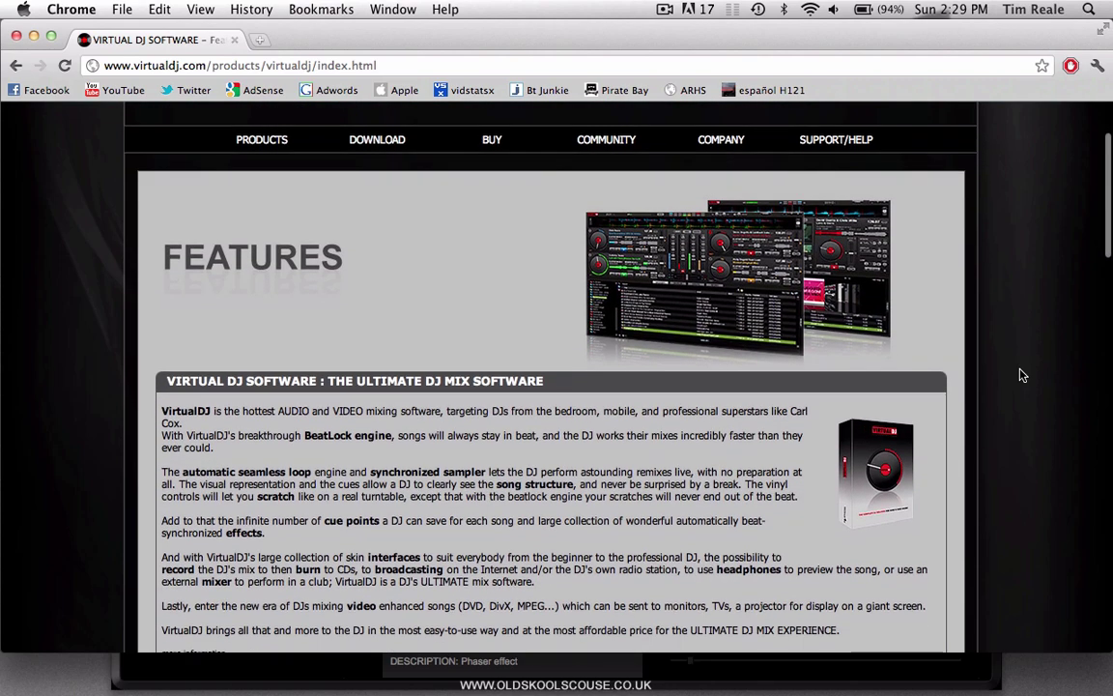
left_click(705, 665)
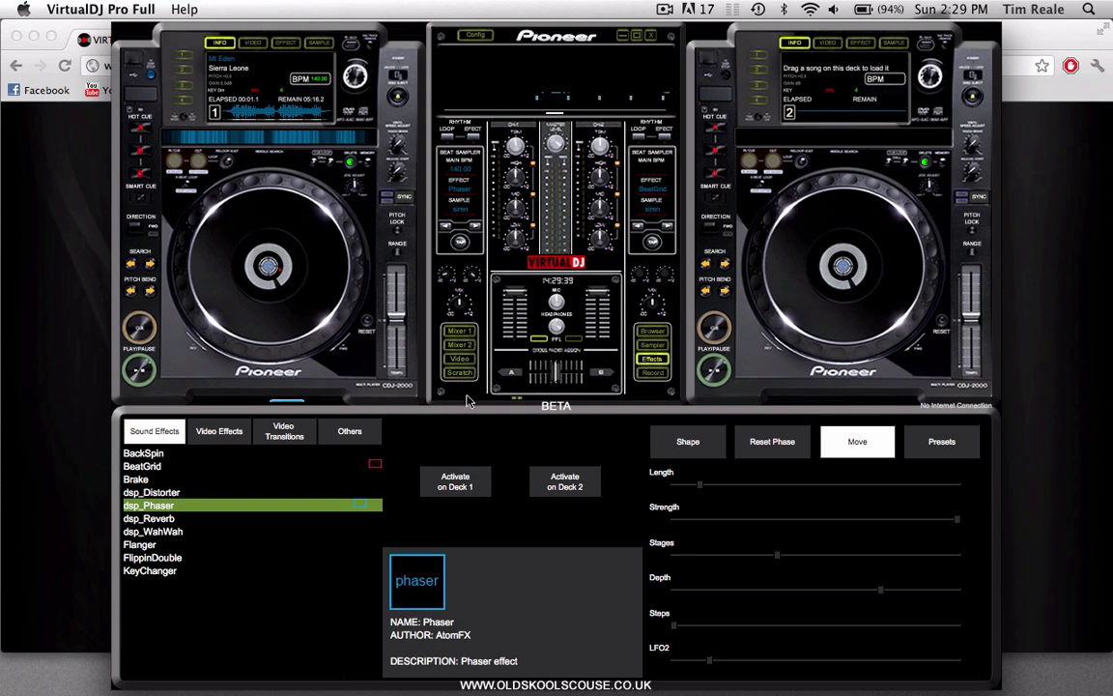
- Drag Sierra Leone from the Browser list onto deck 1 to restart it, then return to Effects
left_click(652, 331)
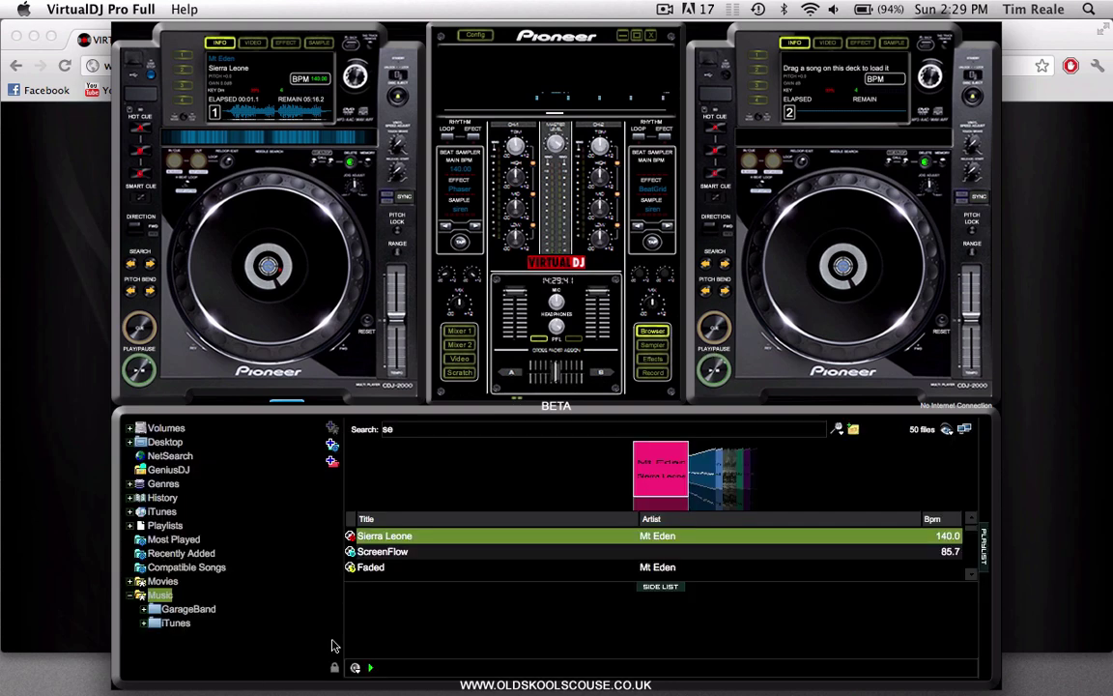
left_click_drag(395, 541, 285, 298)
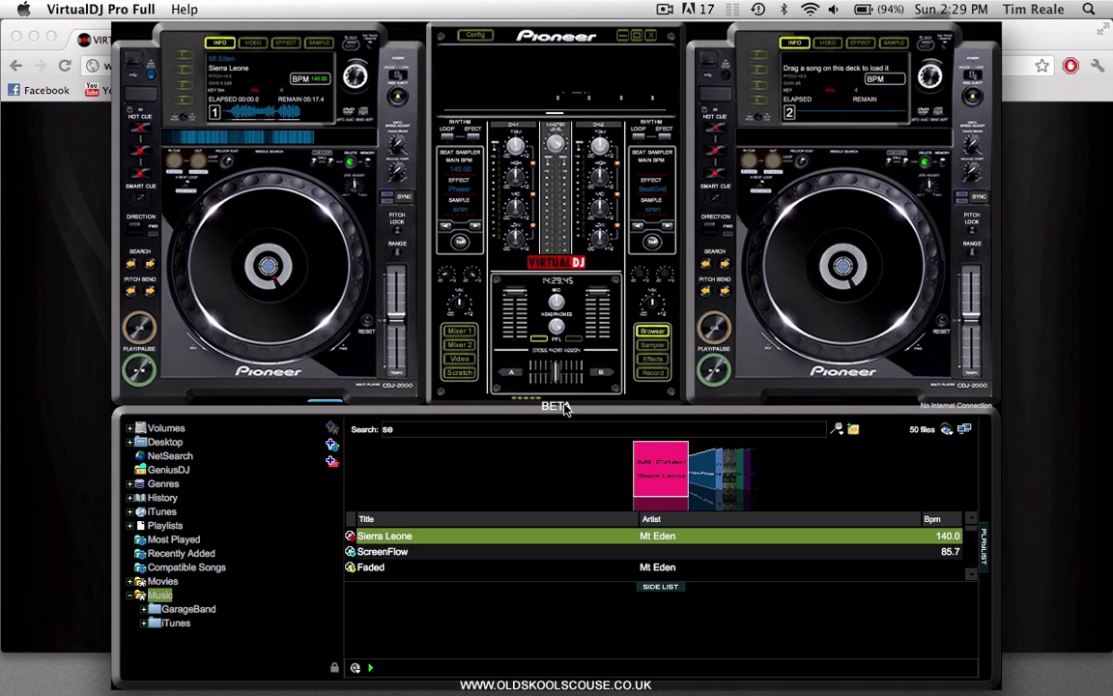
left_click(653, 359)
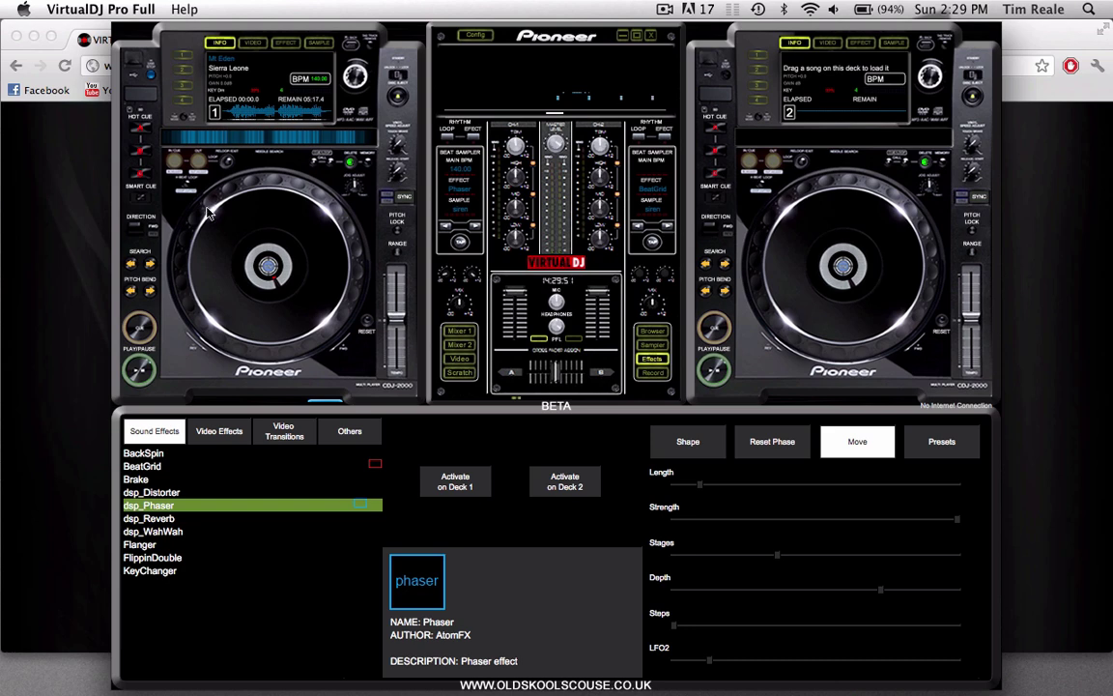
- Play and scratch Sierra Leone on deck 1, swinging the pitch fader between about 94 and 180 BPM
left_click(142, 372)
left_click_drag(304, 252, 221, 227)
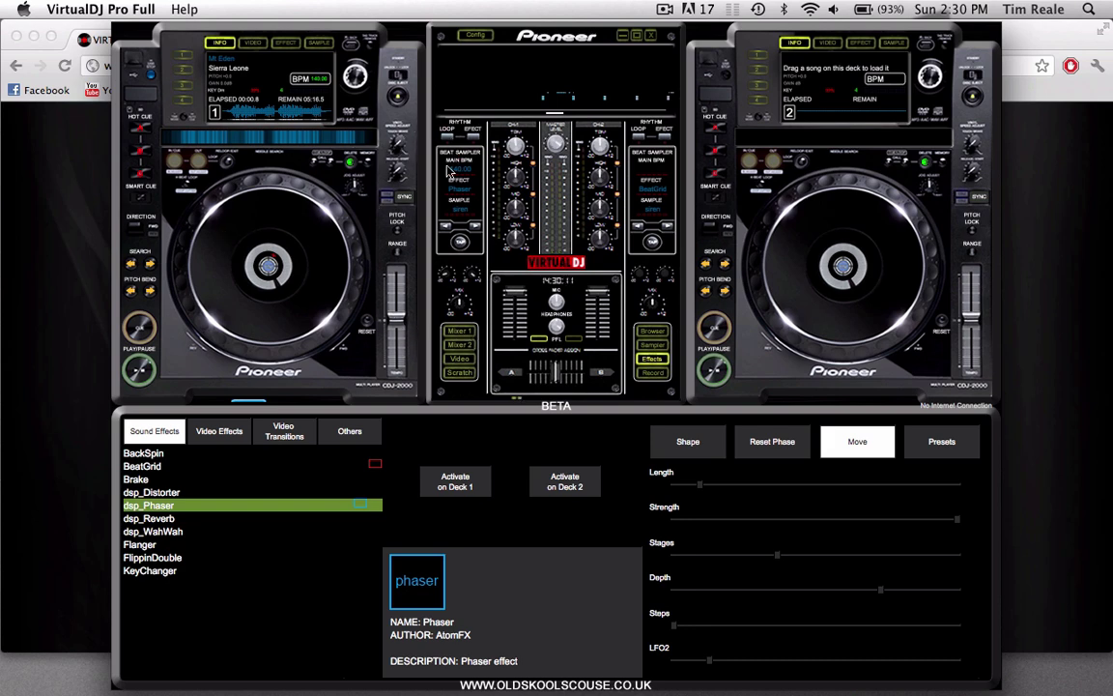
left_click_drag(396, 324, 396, 277)
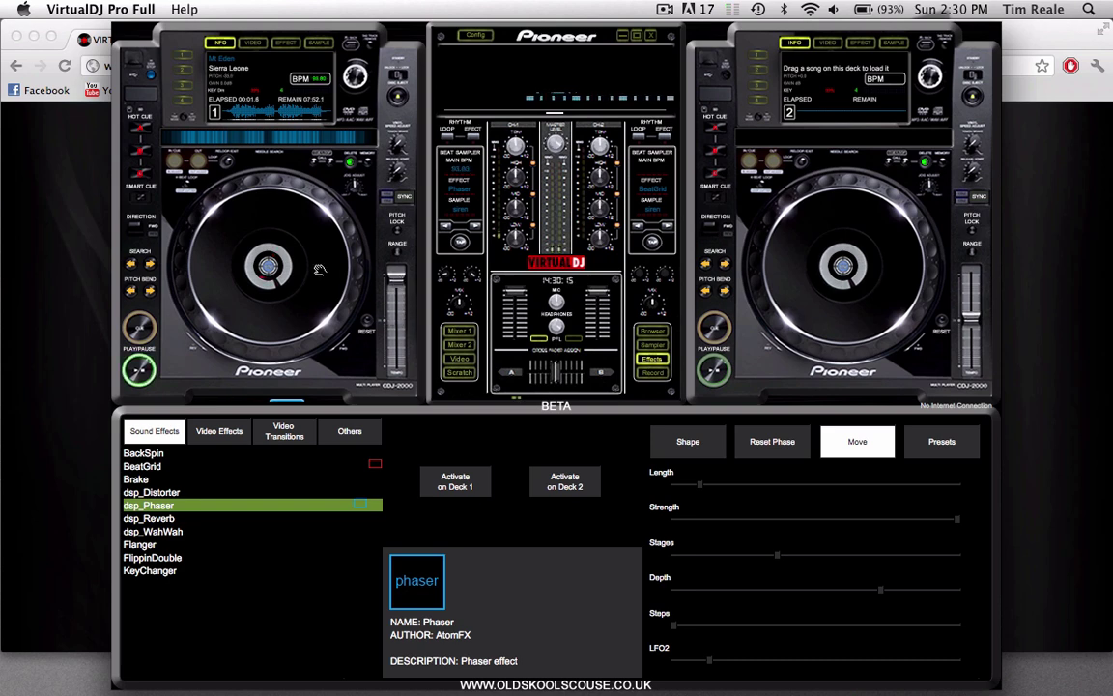
left_click_drag(394, 288, 399, 447)
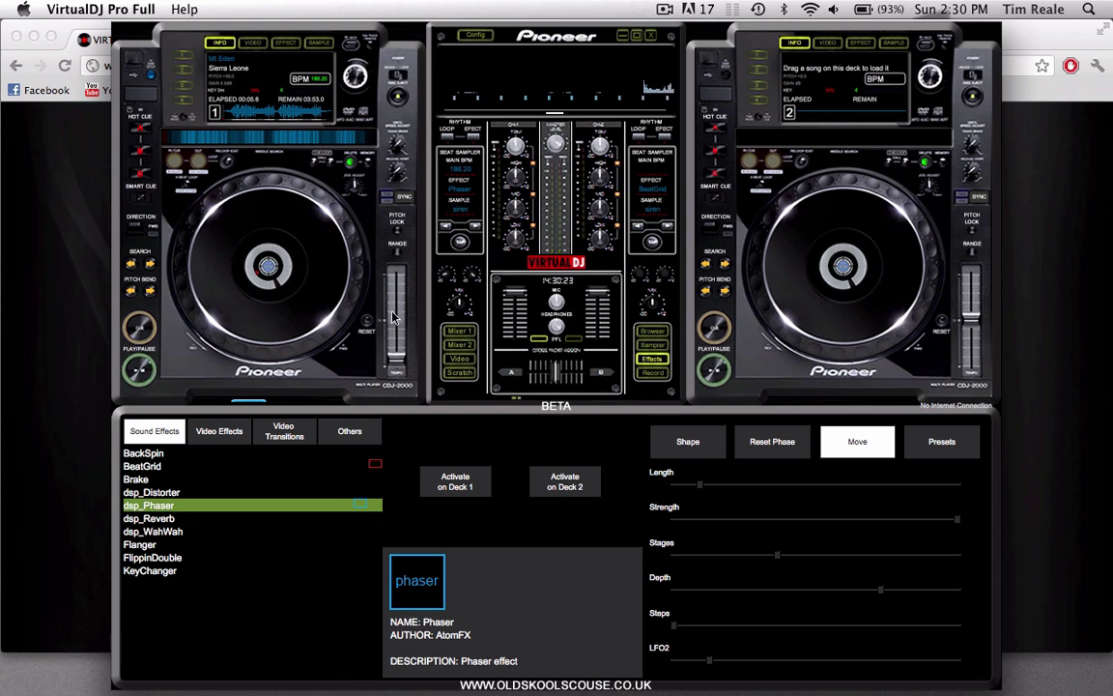
left_click_drag(391, 317, 396, 322)
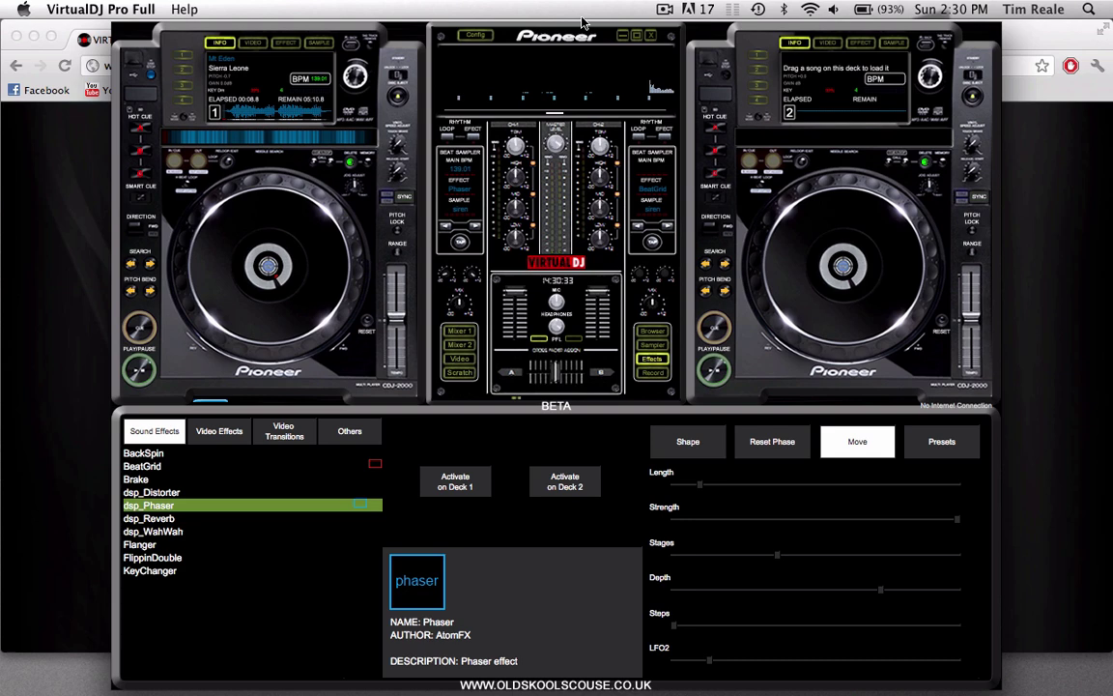
- In Preferences > Skins, switch the interface to the VirtualDJ 7 (6 Decks) skin
left_click(90, 9)
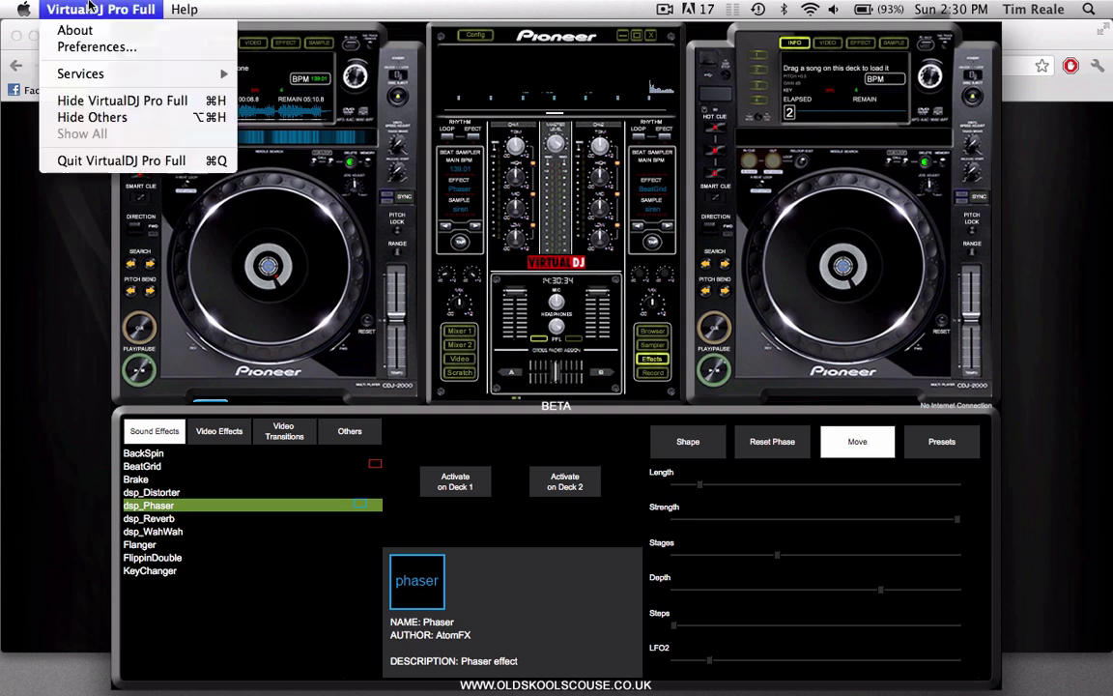
left_click(90, 49)
left_click(306, 107)
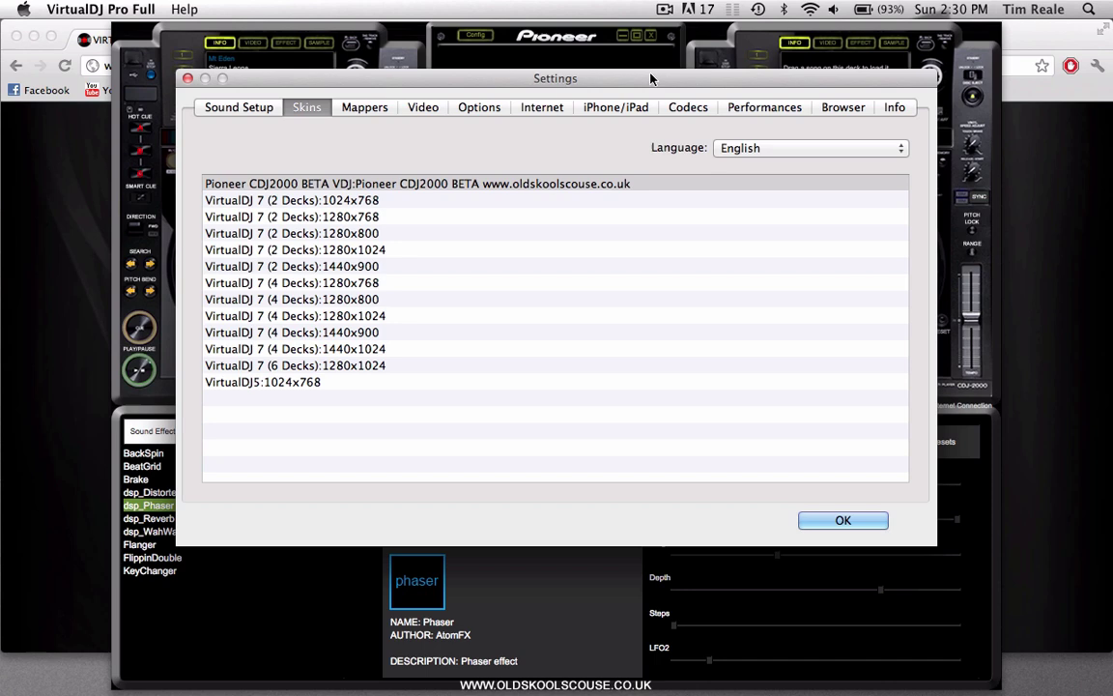
left_click(377, 366)
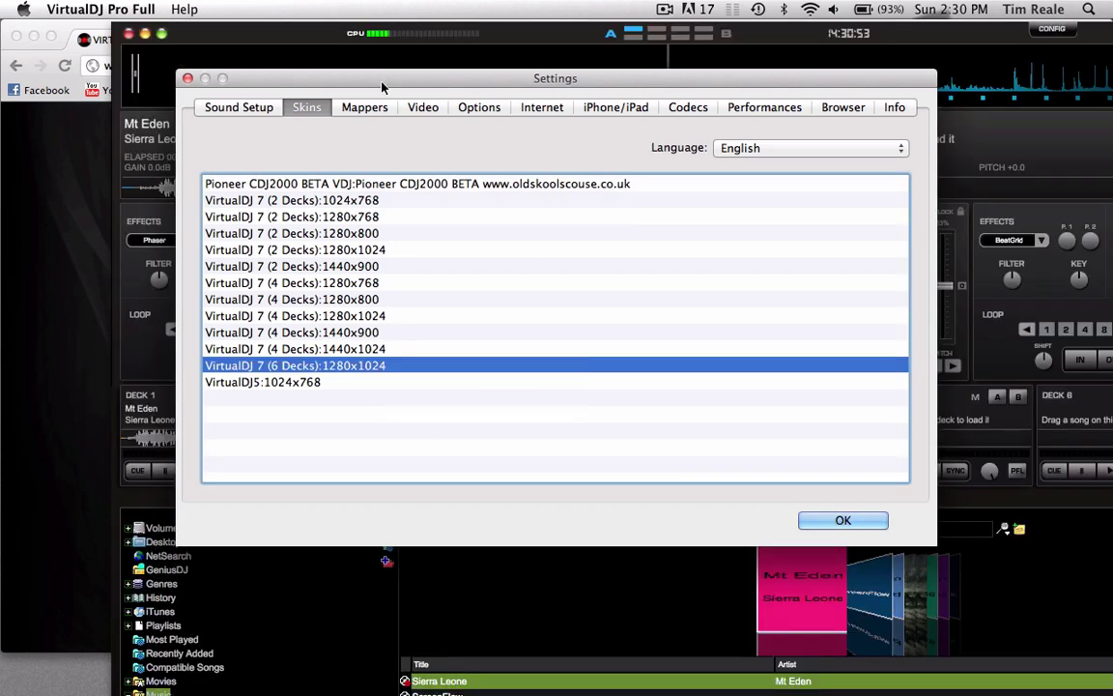
- Reselect the Pioneer CDJ2000 skin and close Settings with OK
left_click_drag(382, 87, 566, 526)
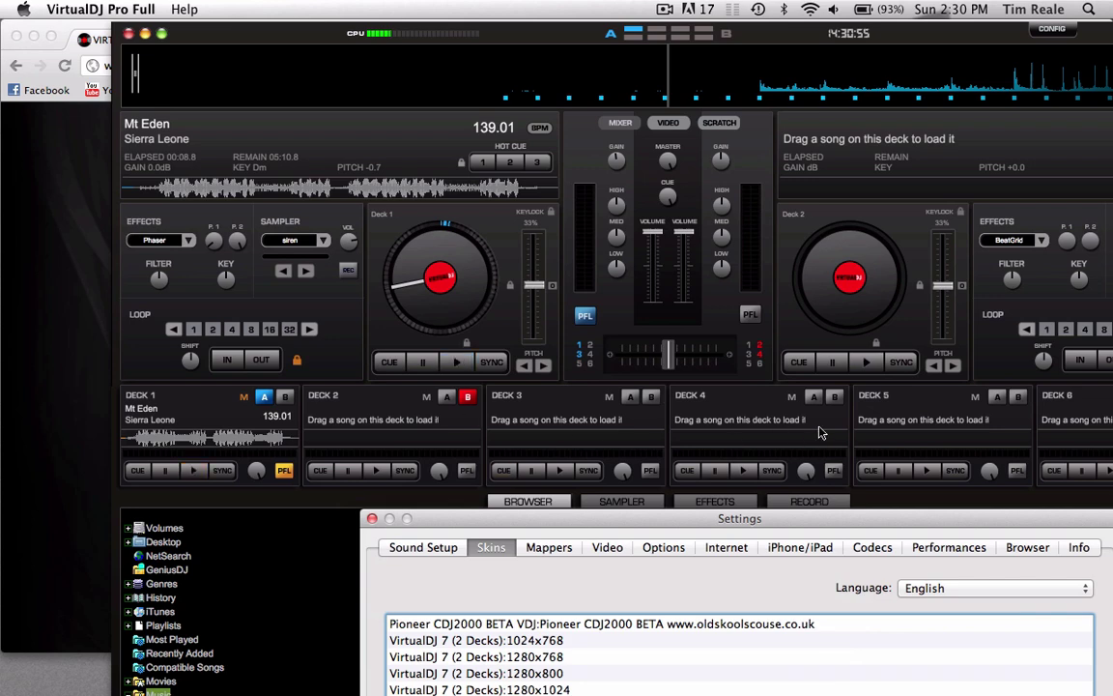
left_click_drag(694, 518, 505, 114)
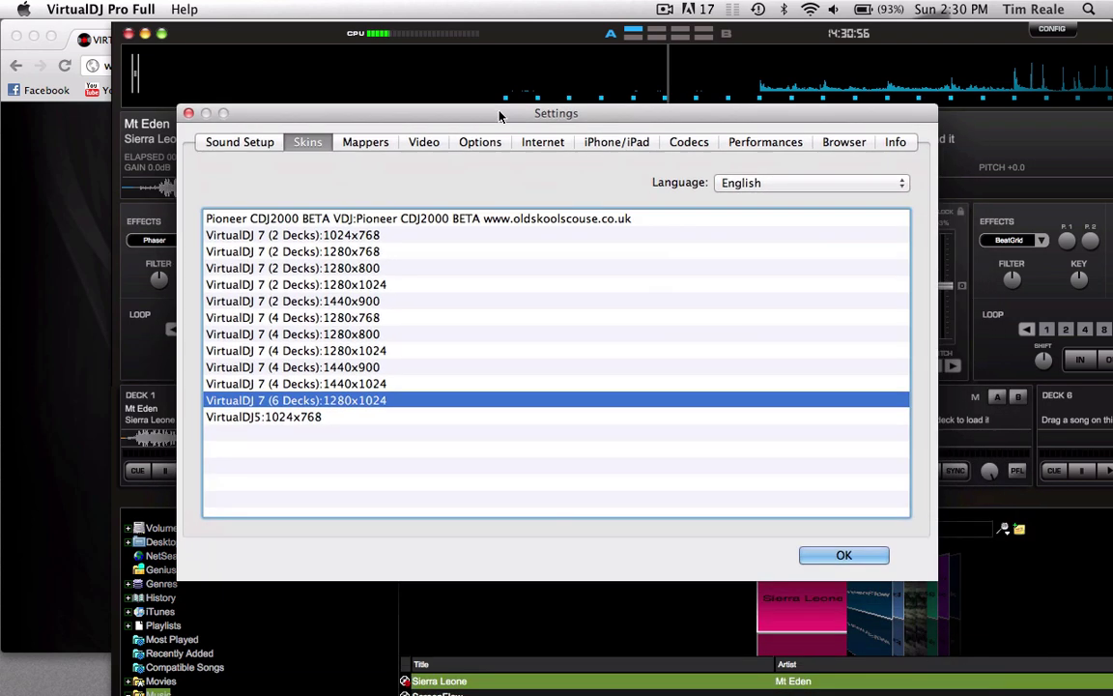
left_click(488, 218)
left_click(851, 558)
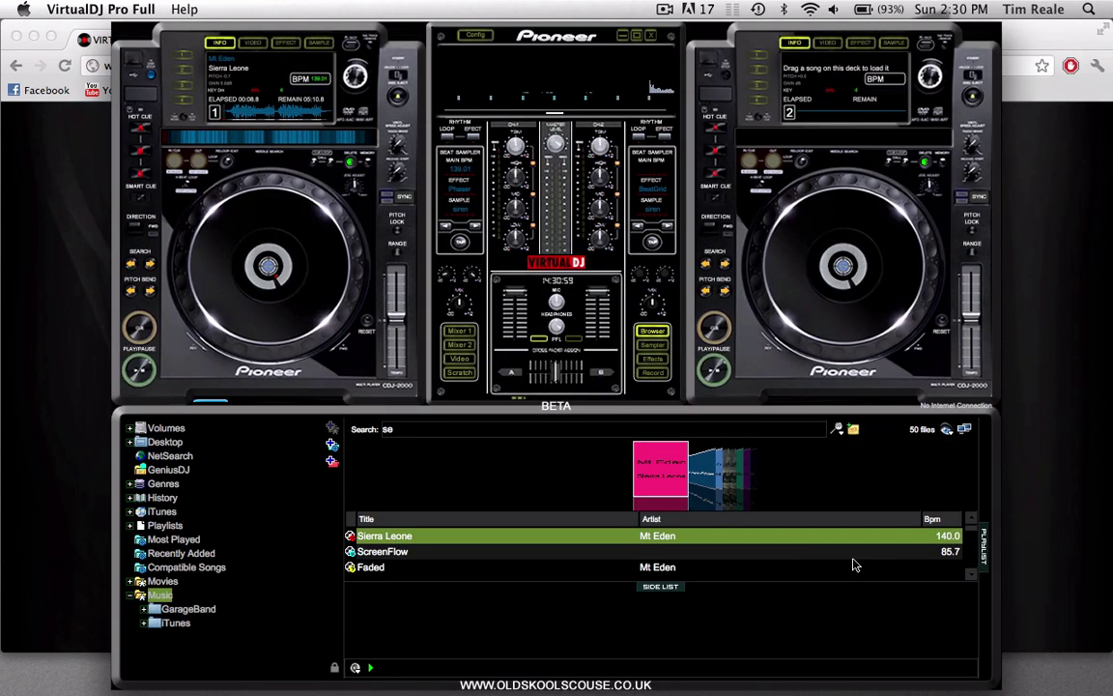
- Close Chrome, nudge deck 1 forward, show the Sound Effects list and resume Sierra Leone
left_click(14, 36)
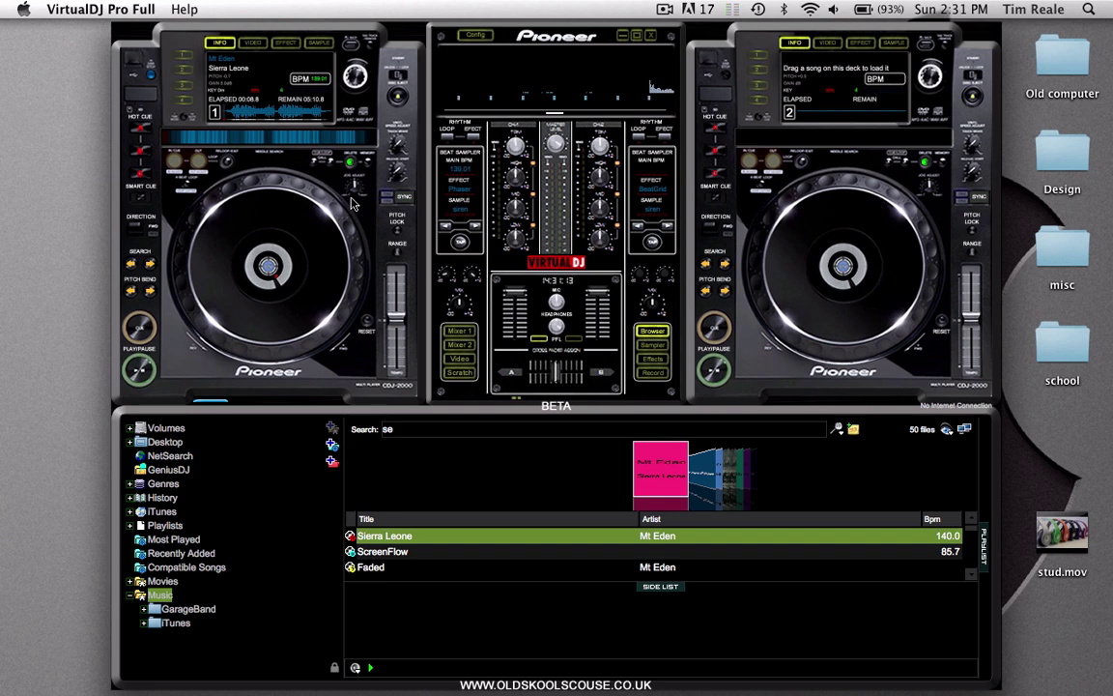
mouse_move(269, 272)
left_mouse_down()
mouse_move(195, 233)
mouse_move(225, 269)
mouse_move(310, 315)
left_mouse_up()
left_click(652, 358)
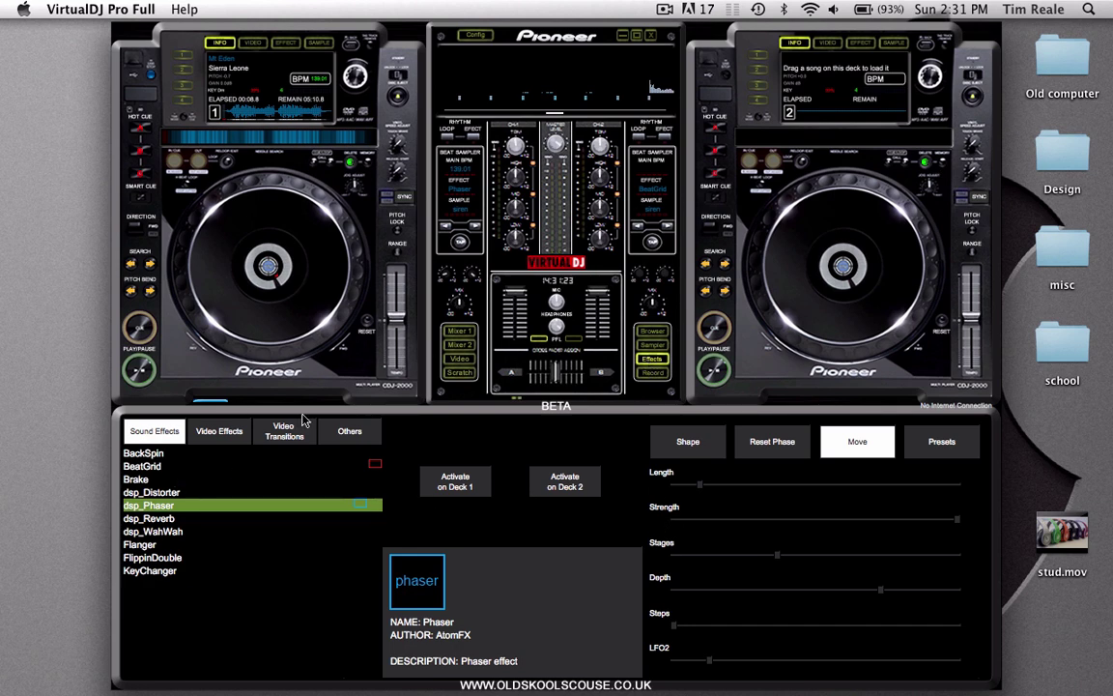
key("space")
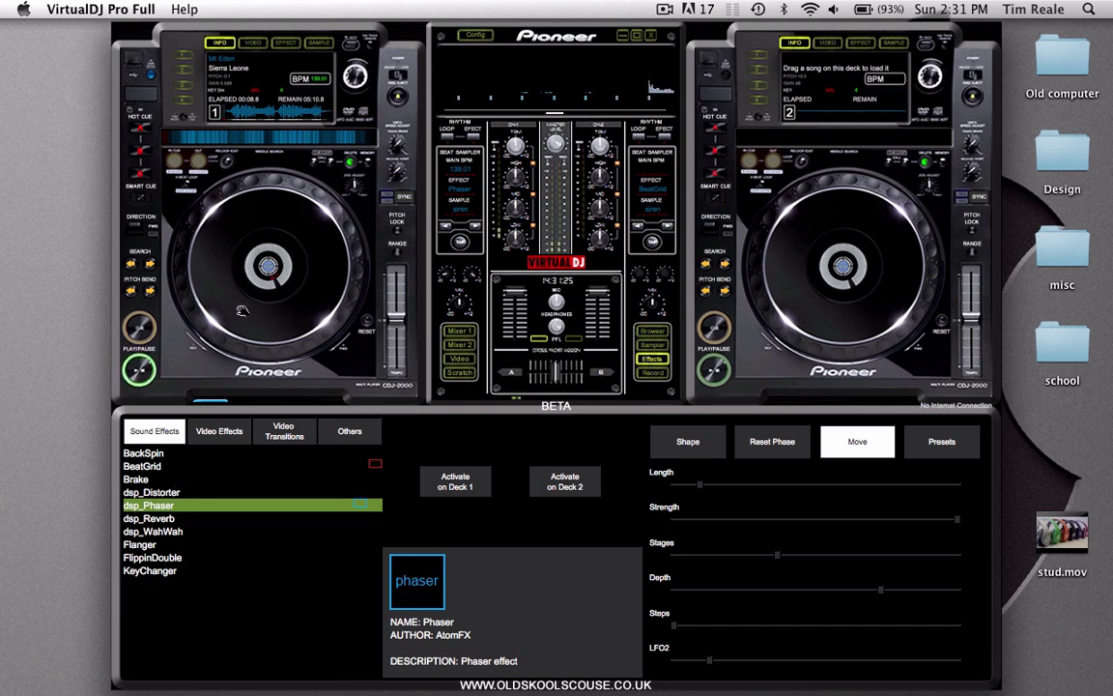
left_click(467, 493)
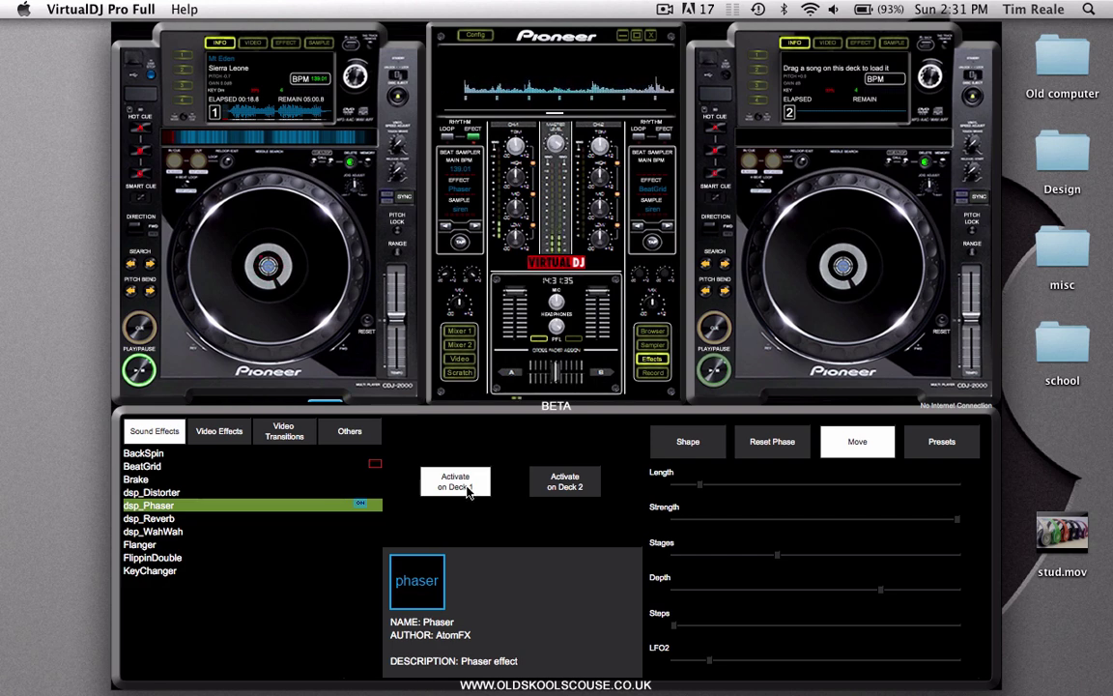
left_click(468, 493)
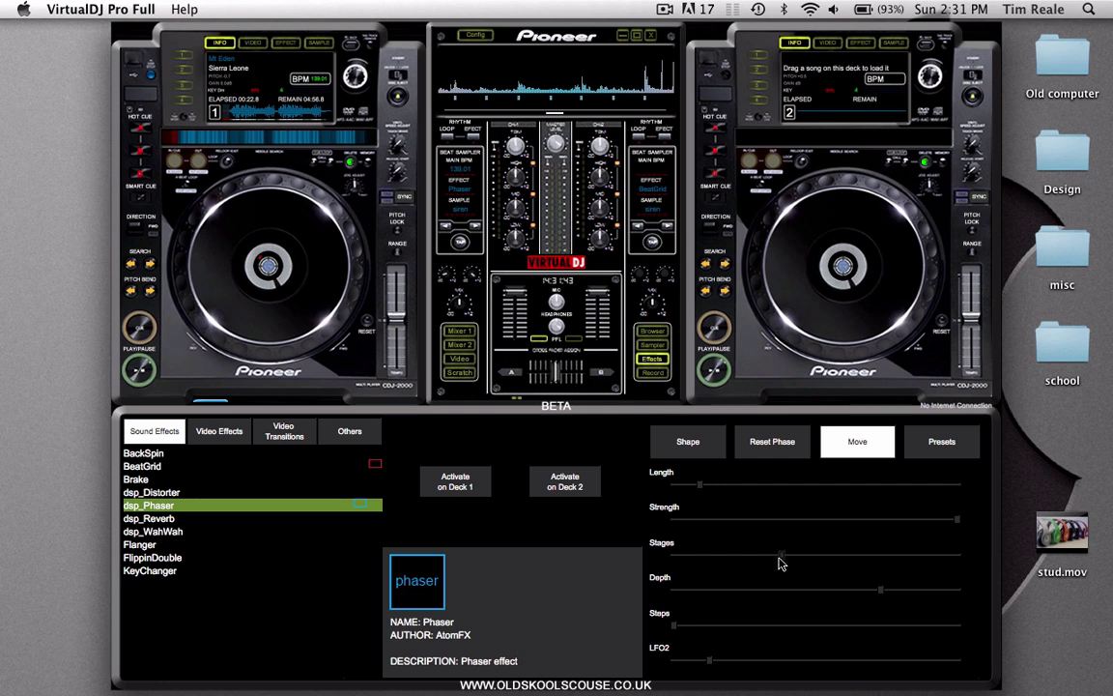
- Activate the Phaser on deck 1 with Stages at maximum, sweeping Stages down and back up
left_click_drag(780, 556, 1066, 570)
left_click(449, 487)
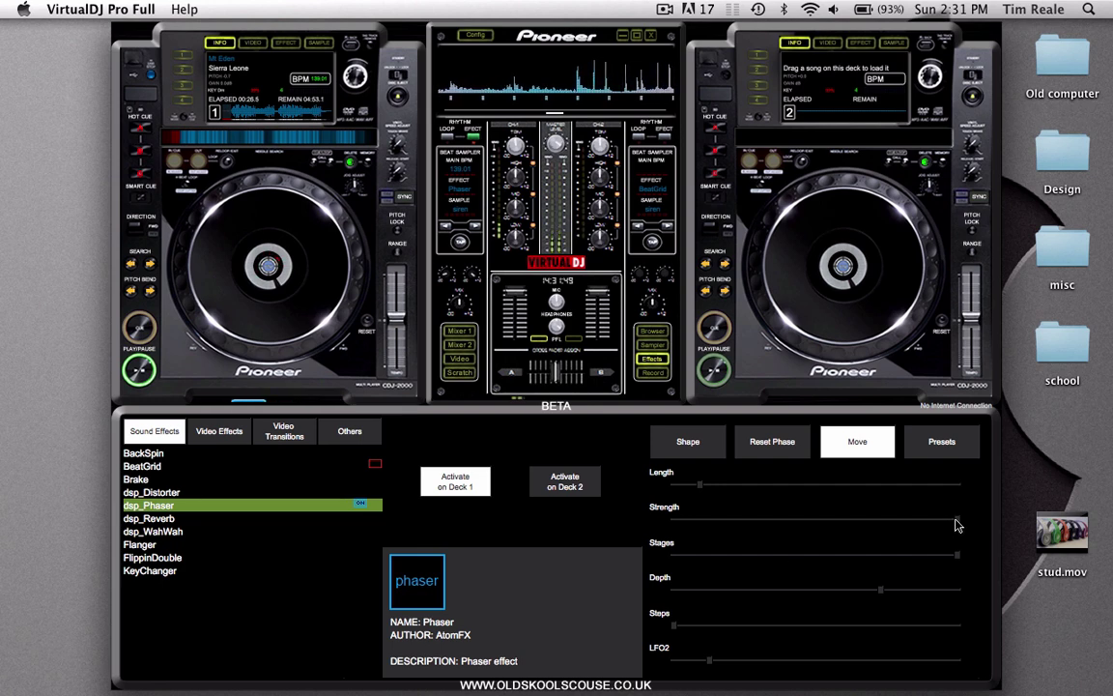
left_click_drag(957, 557, 759, 547)
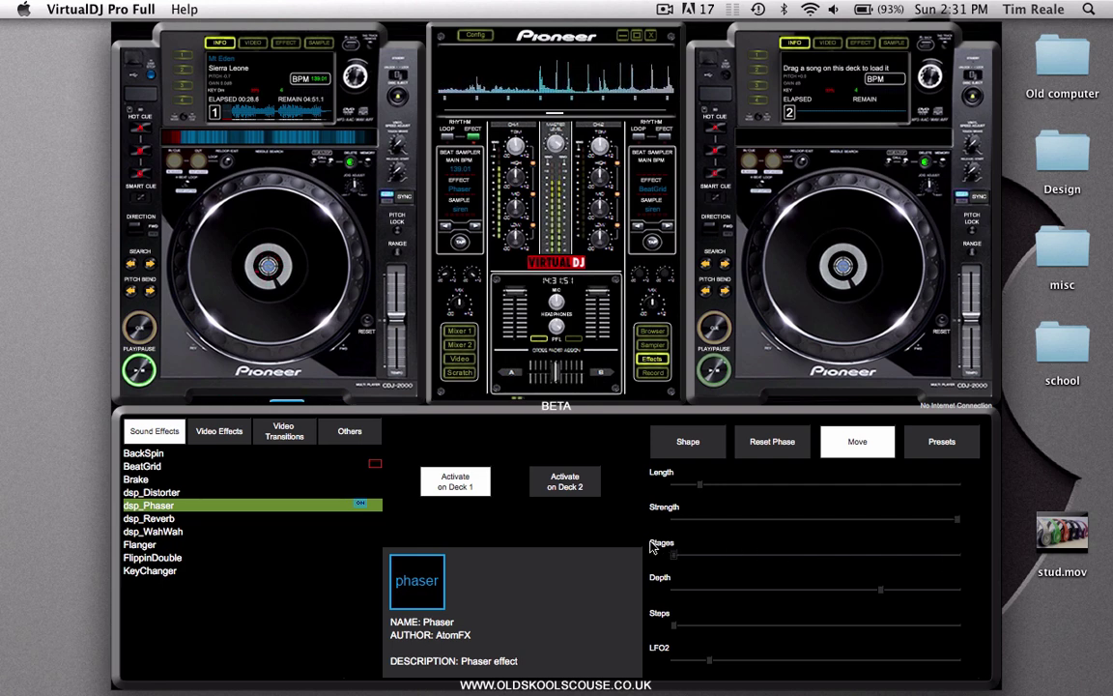
left_click_drag(982, 552, 730, 554)
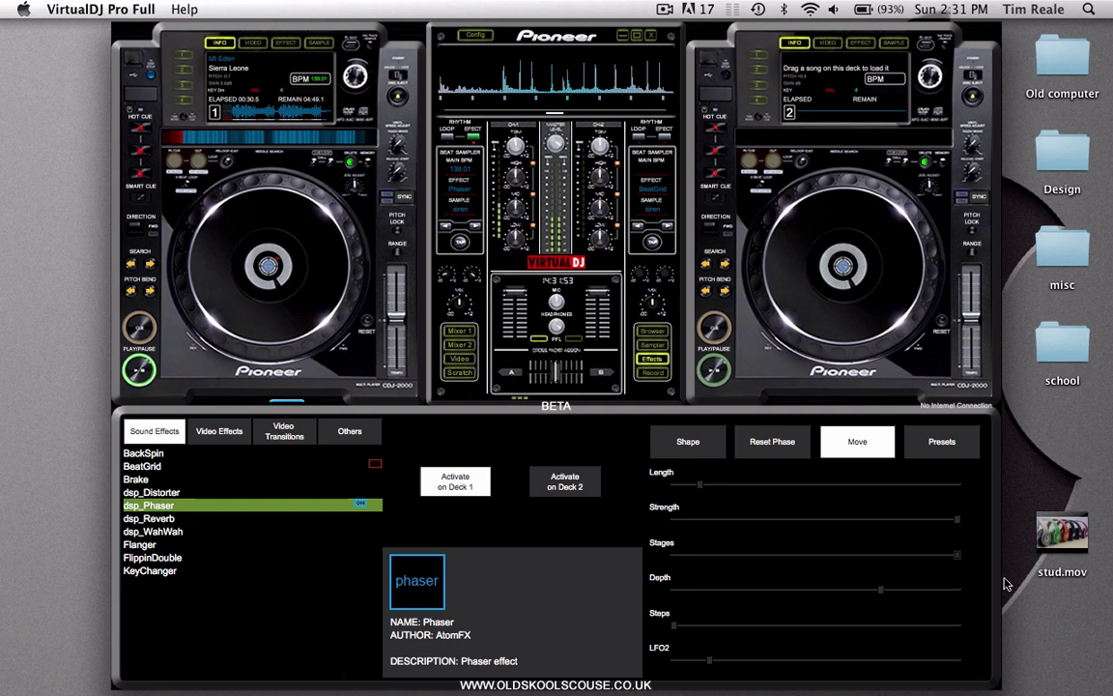
left_click_drag(944, 542, 679, 549)
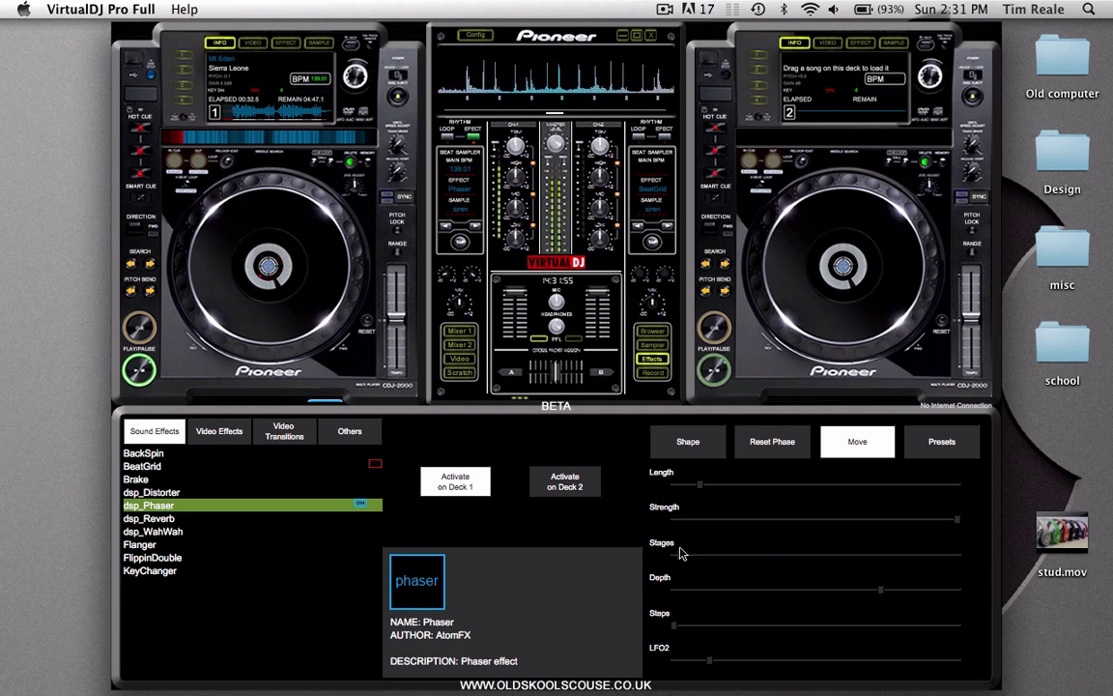
- Set Phaser Stages to about the middle, turn the Phaser off, and select dsp_Distorter
left_click(822, 555)
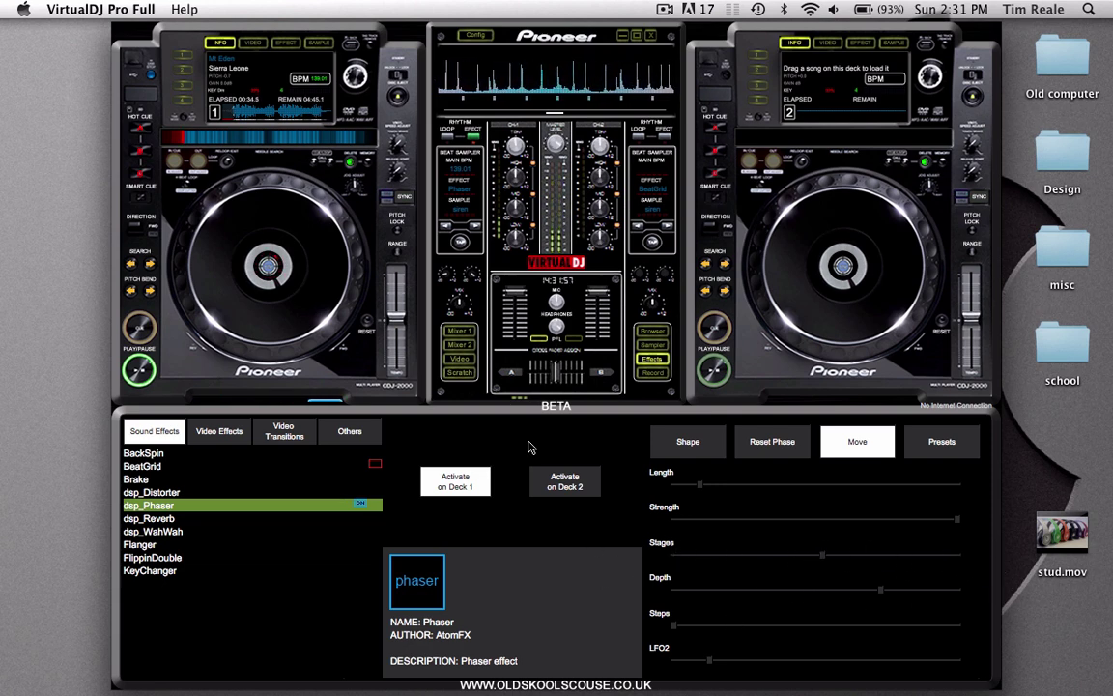
left_click(455, 488)
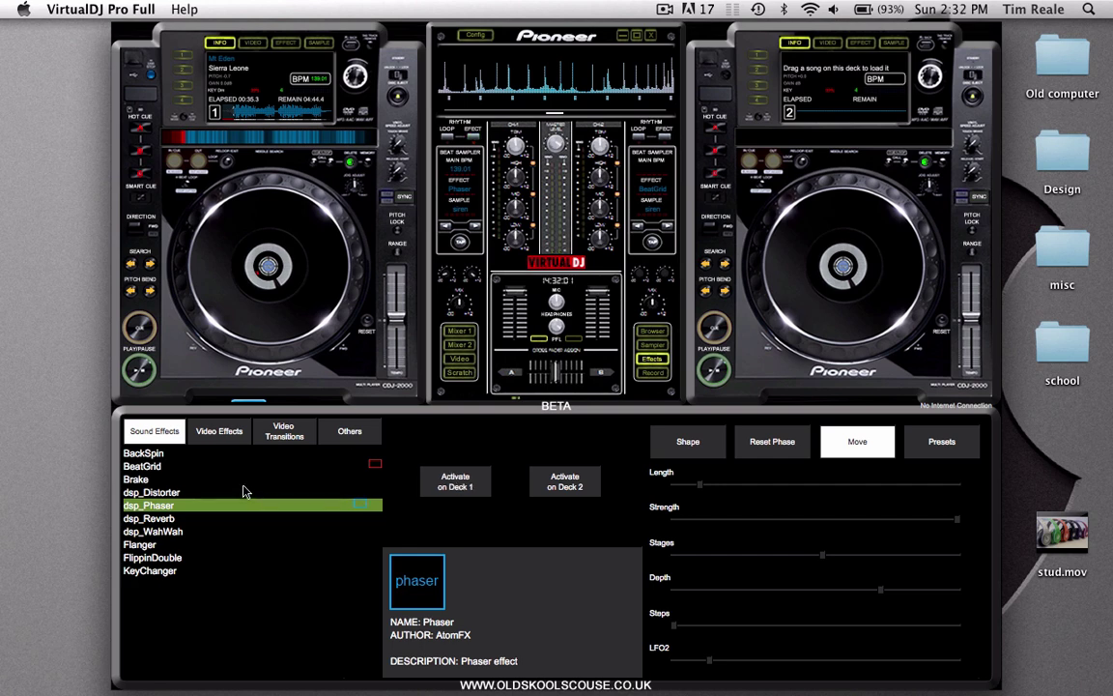
left_click(336, 495)
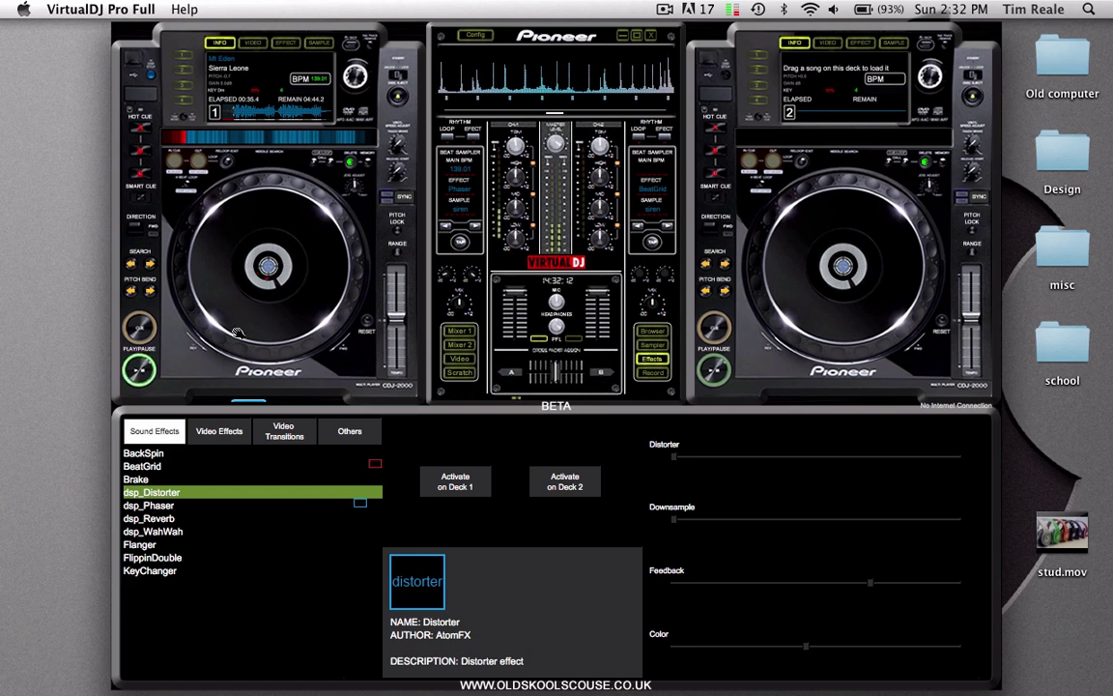
- Briefly apply Distorter then Flanger to deck 1, turn Flanger off, and show BackSpin's details
left_click(455, 492)
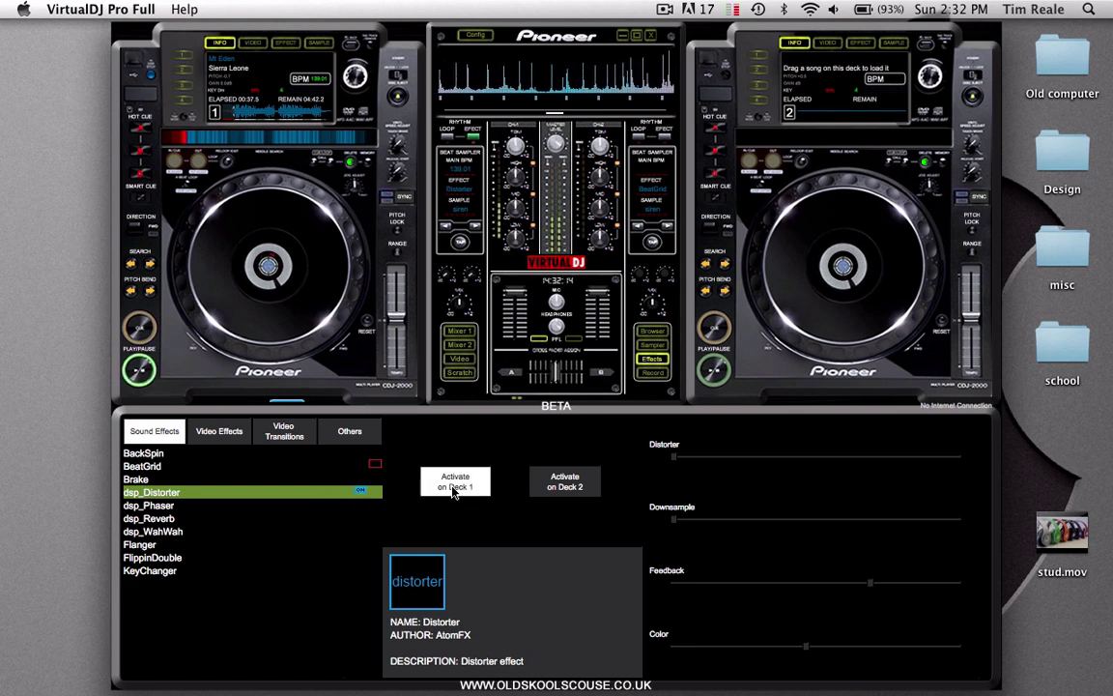
left_click(145, 544)
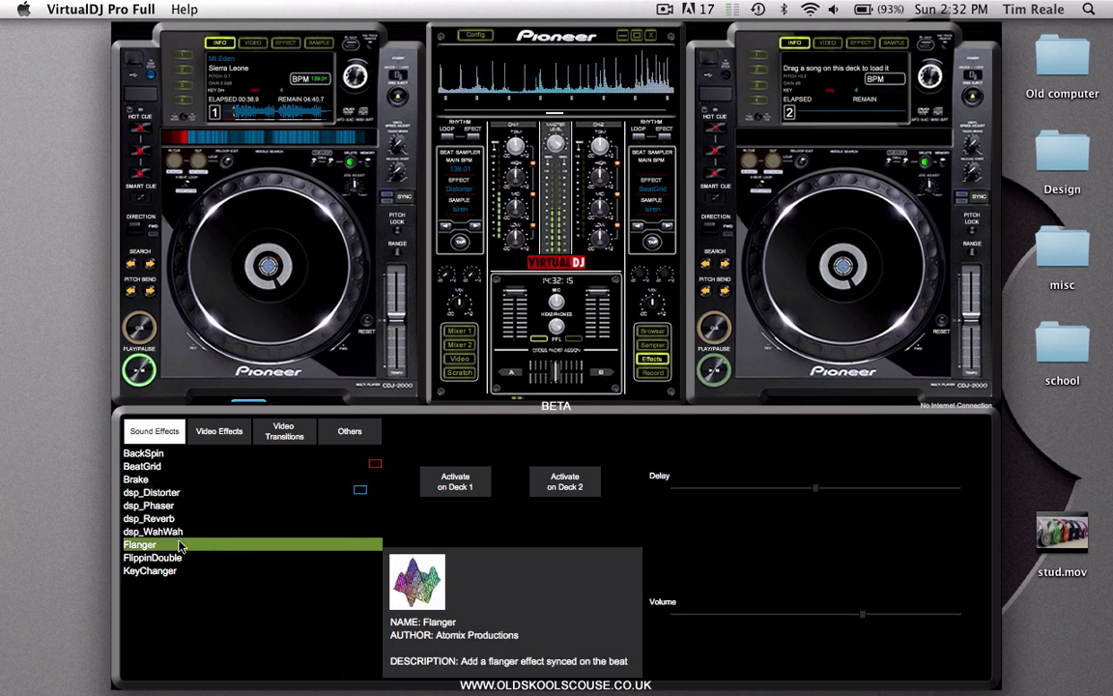
left_click(452, 485)
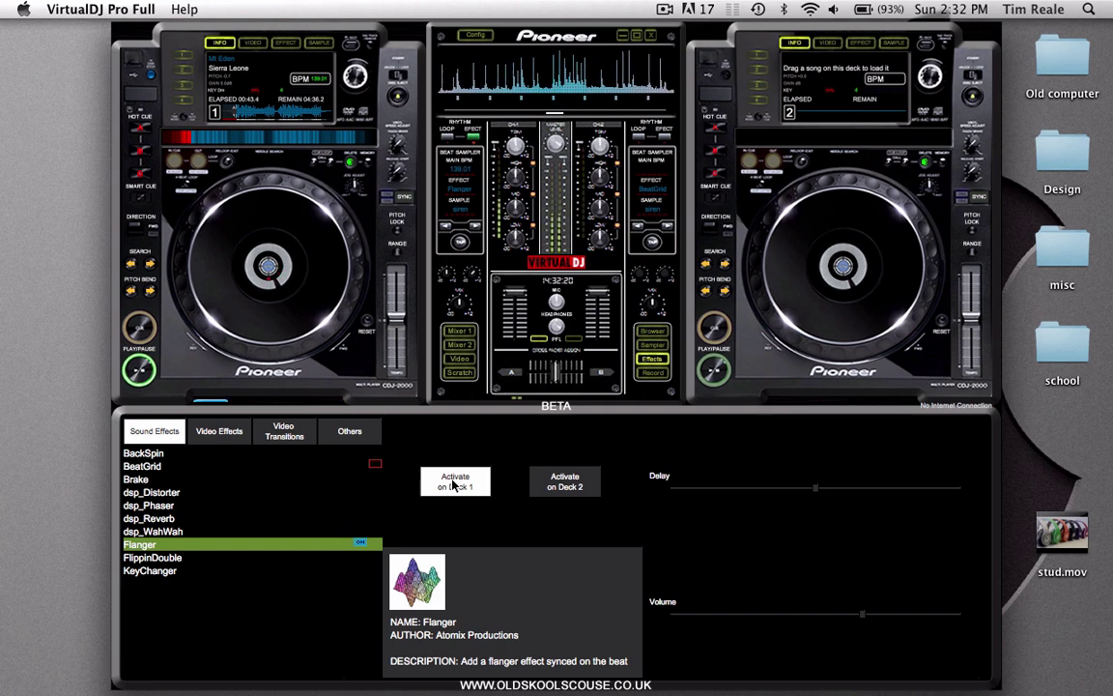
left_click(452, 484)
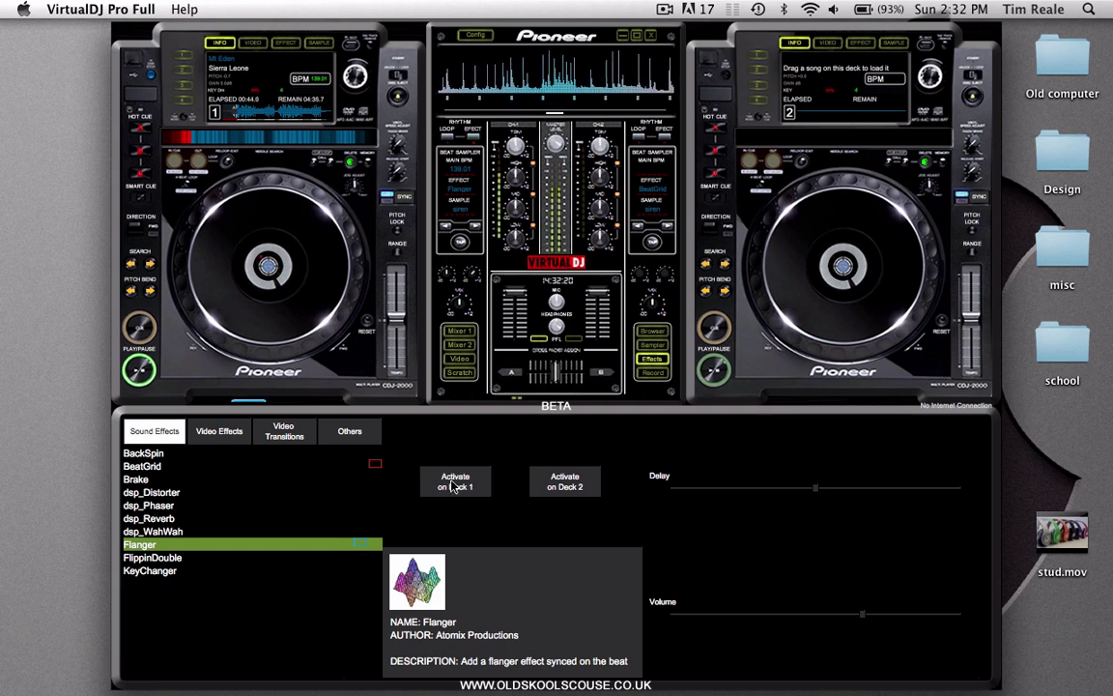
left_click(198, 478)
left_click(198, 454)
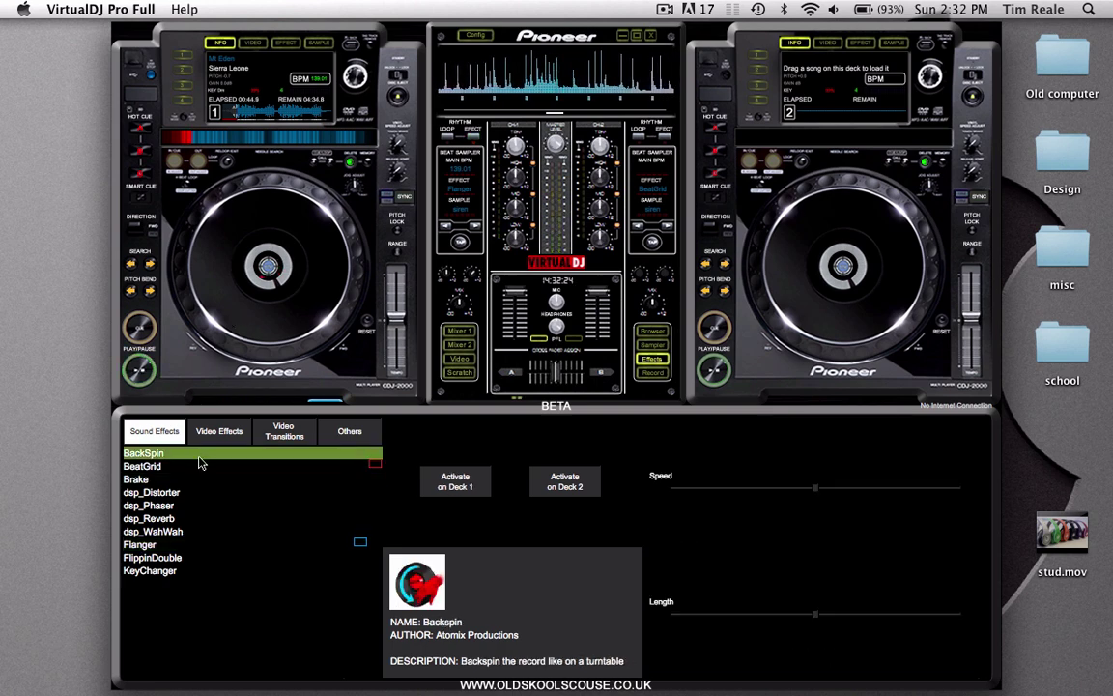
- Select BeatGrid and move three columns' lit pads to the top row
left_click(200, 466)
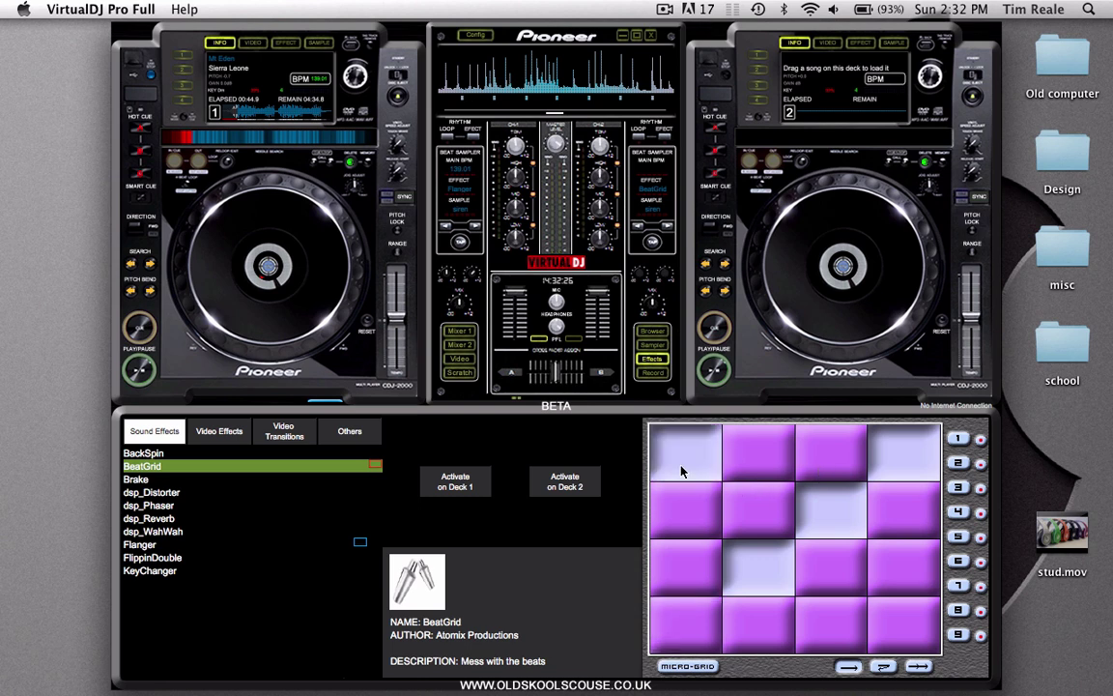
left_click(745, 512)
left_click(776, 437)
left_click(833, 469)
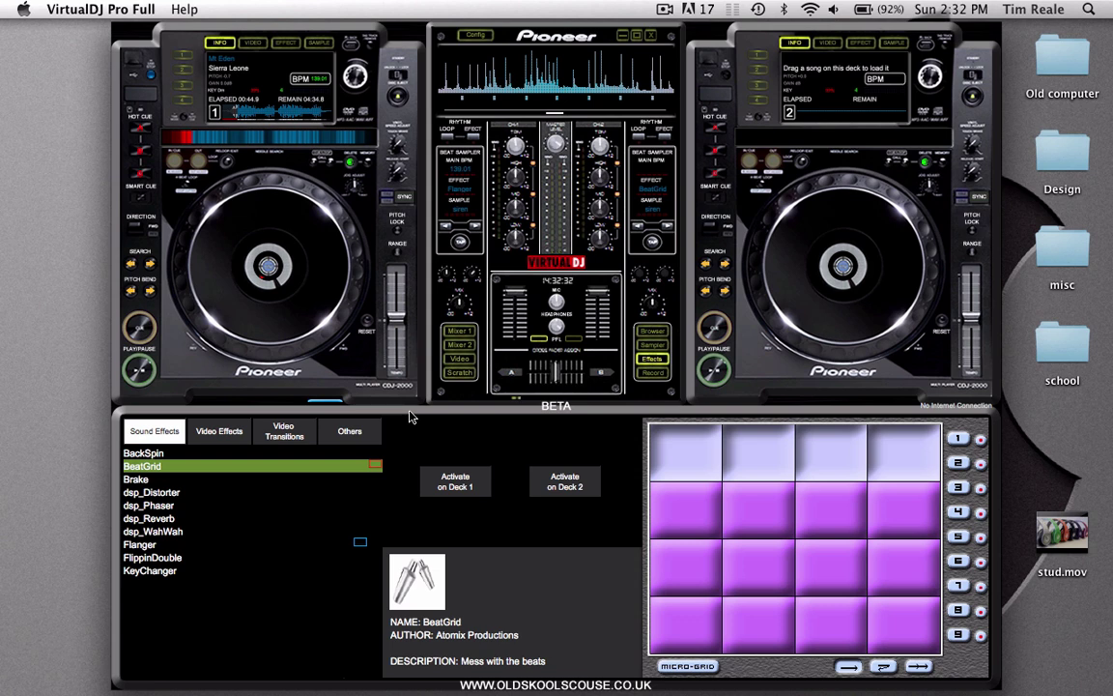
- Switch BeatGrid on and off for deck 1, then shift pads into a diagonal pattern
left_click(460, 484)
left_click(446, 468)
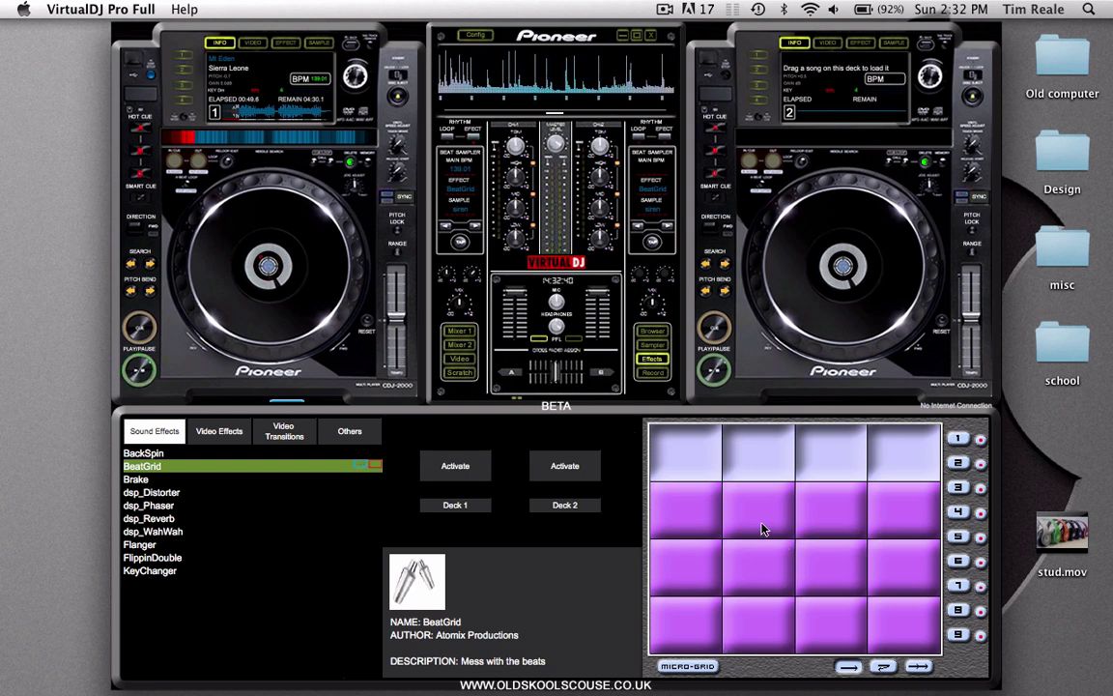
left_click(758, 512)
left_click(822, 565)
left_click(908, 628)
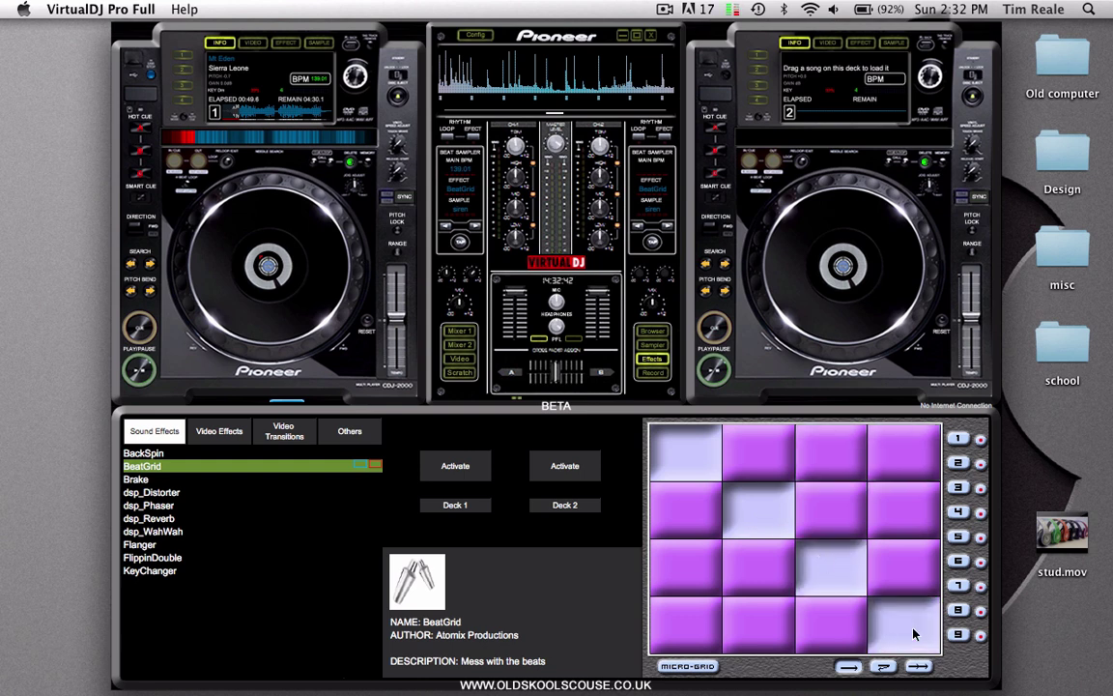
- Toggle BeatGrid on deck 1 several times, leaving it switched on
left_click(455, 467)
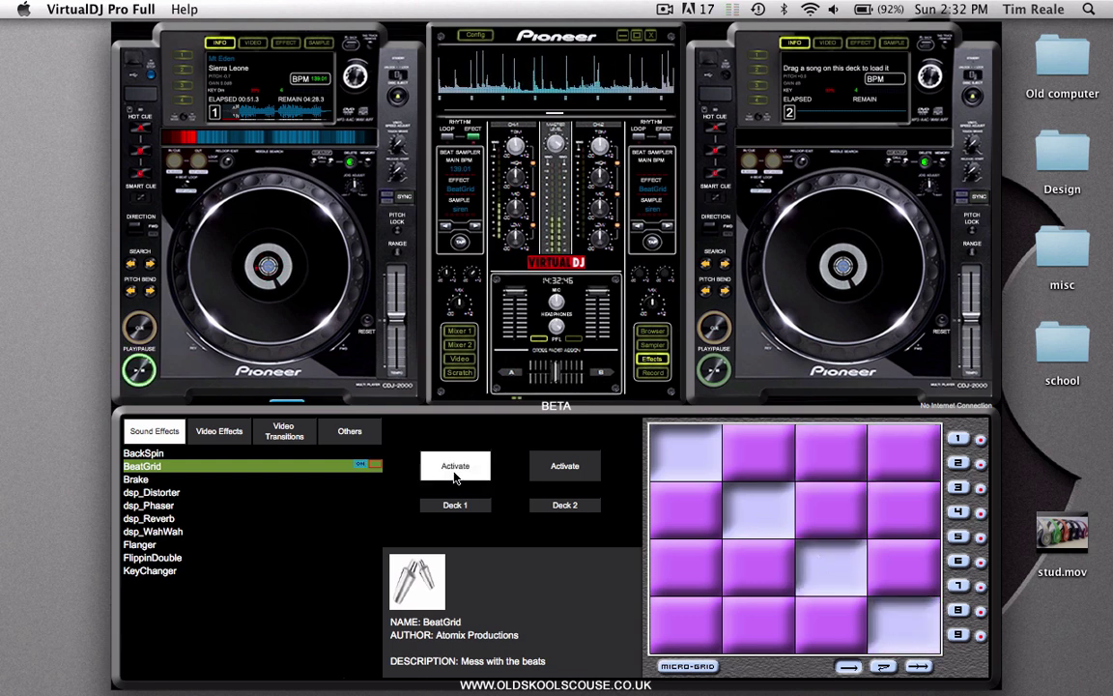
left_click(455, 467)
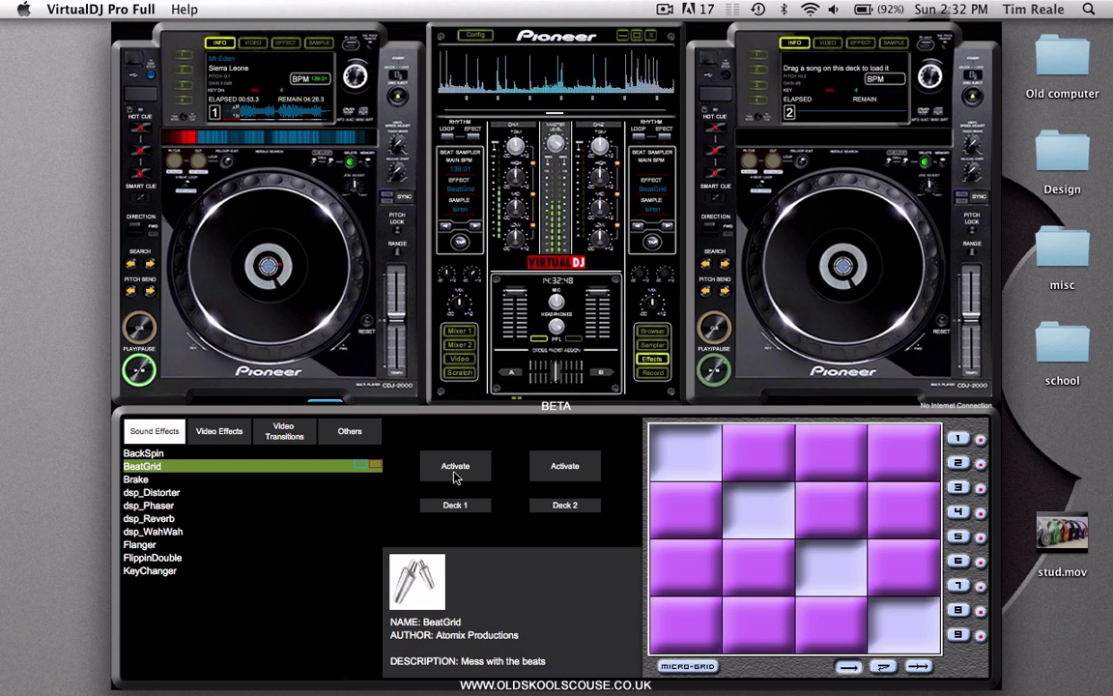
left_click(455, 473)
left_click(454, 473)
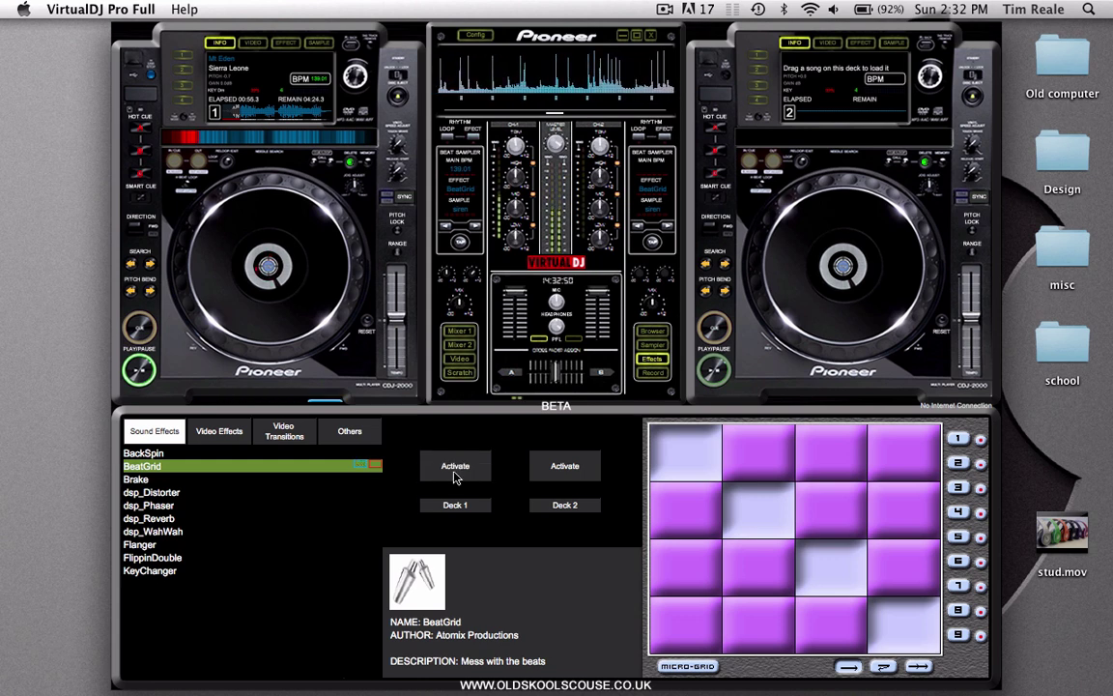
left_click(455, 473)
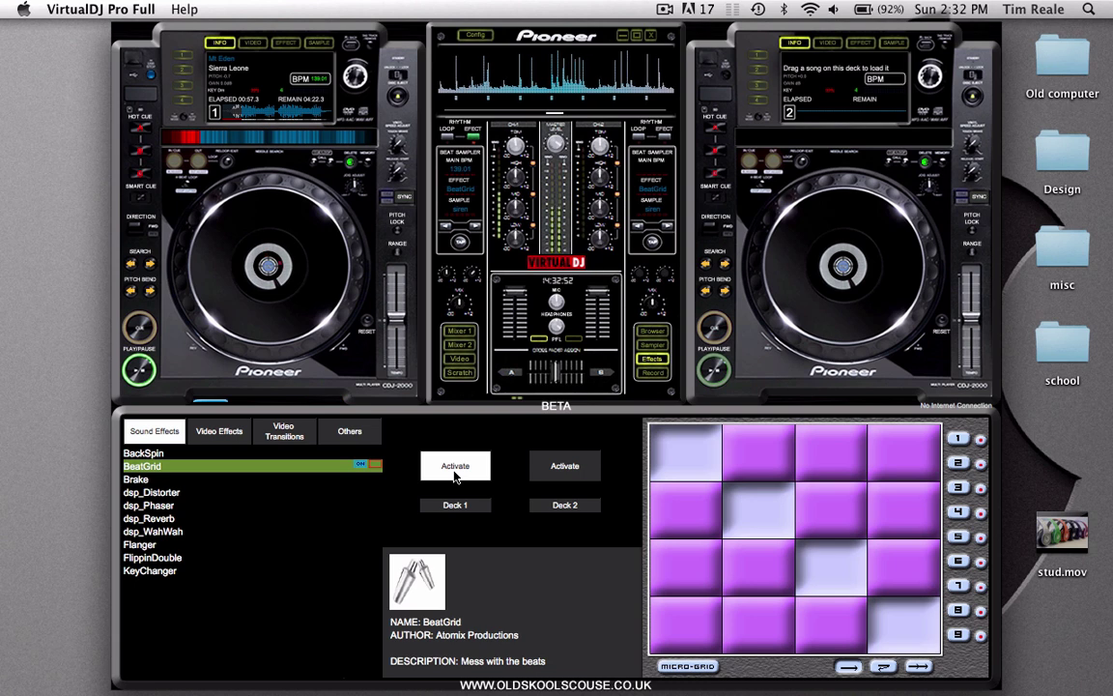
- Move BeatGrid's third column step to row 1 and fourth to row 2, toggling it off, on, off
left_click(803, 451)
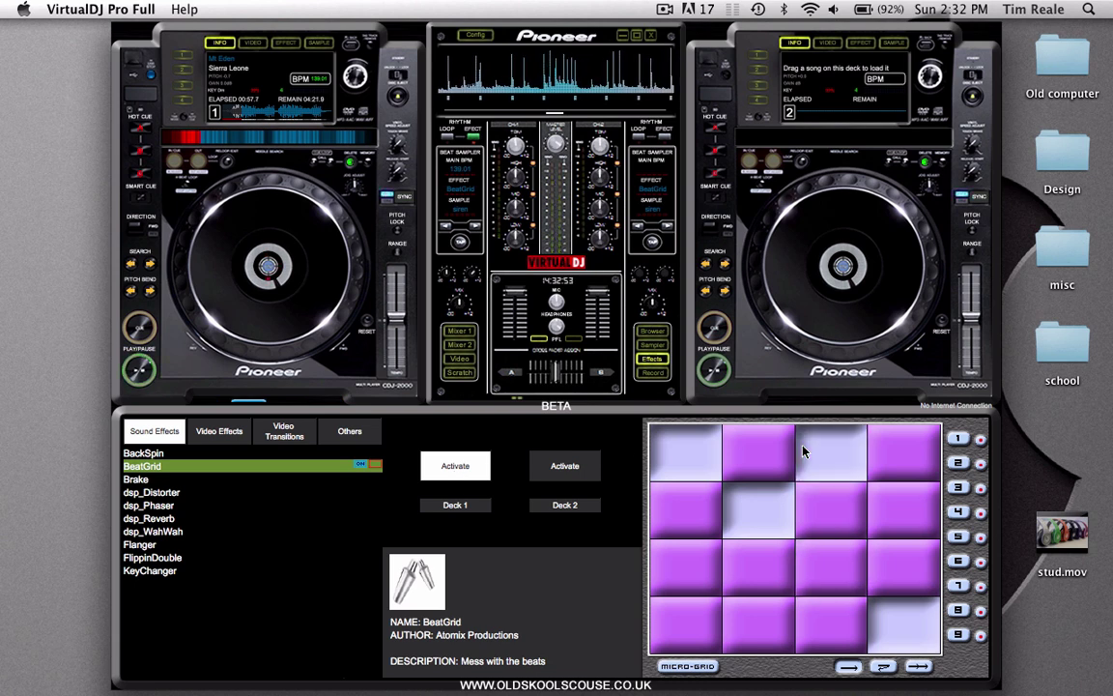
left_click(901, 514)
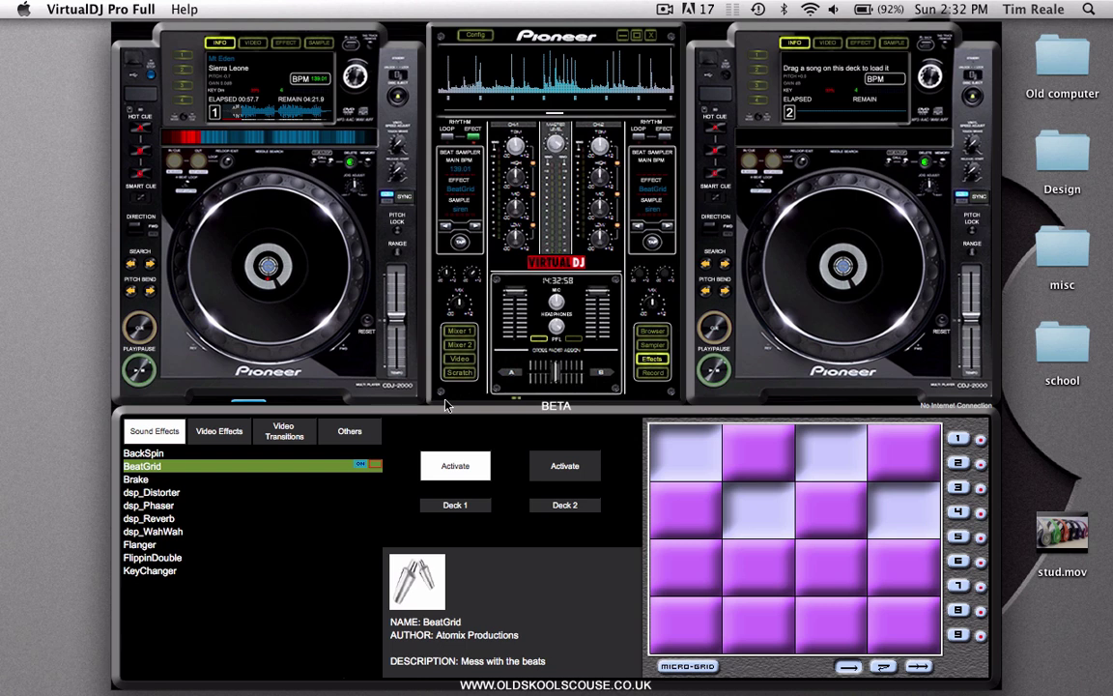
left_click(463, 477)
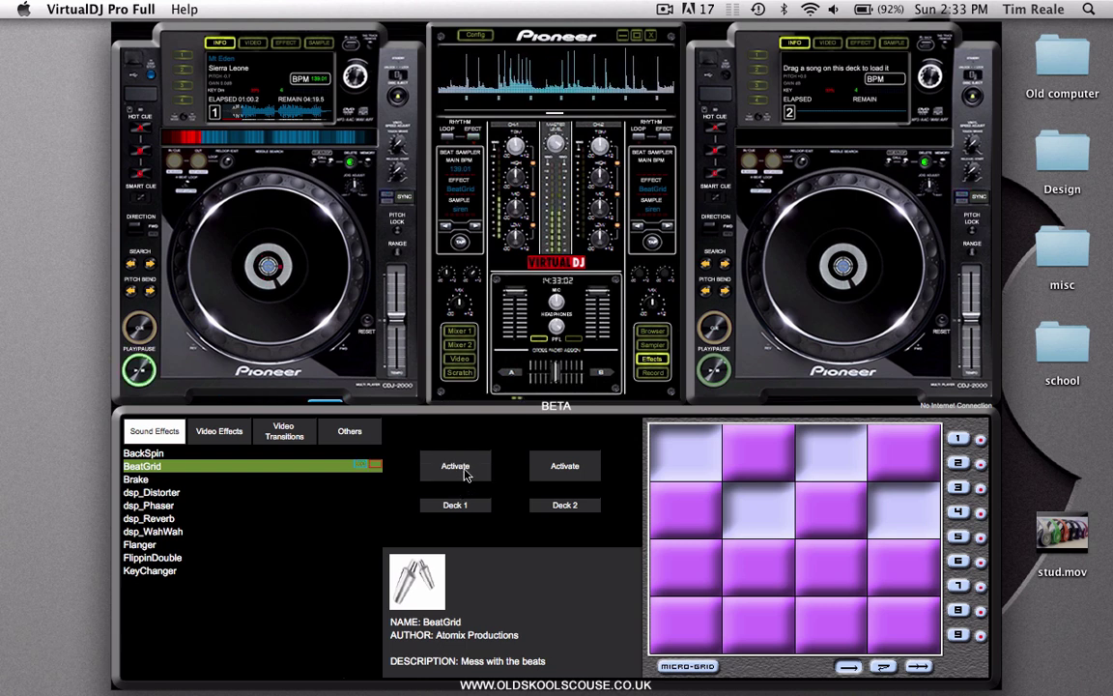
left_click(465, 475)
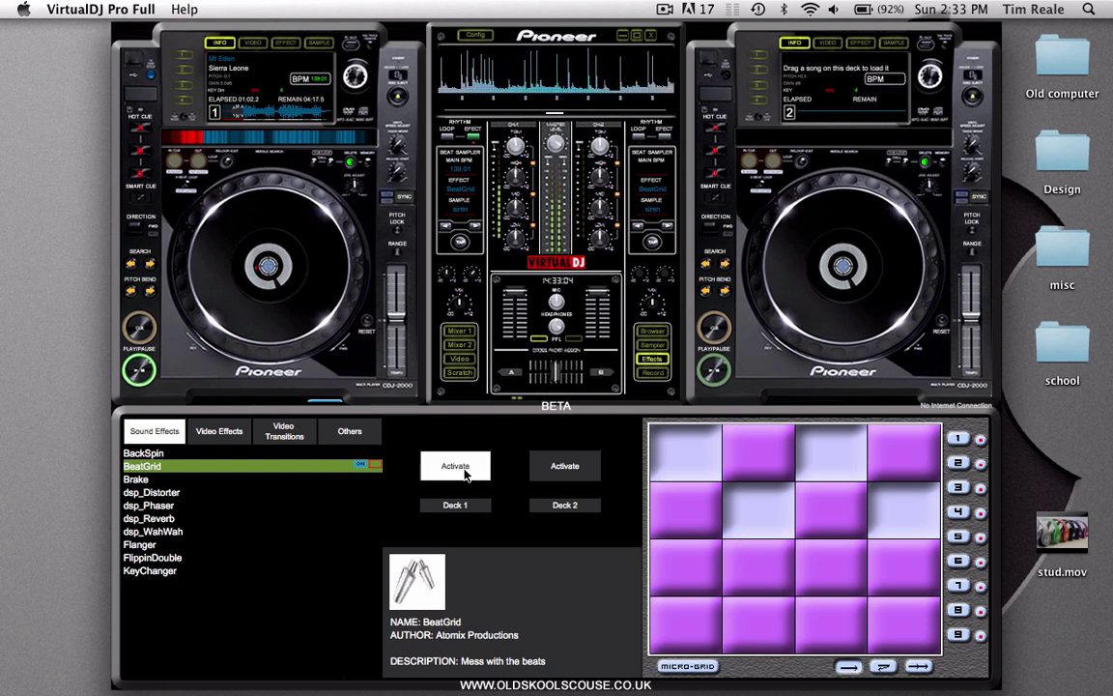
left_click(465, 474)
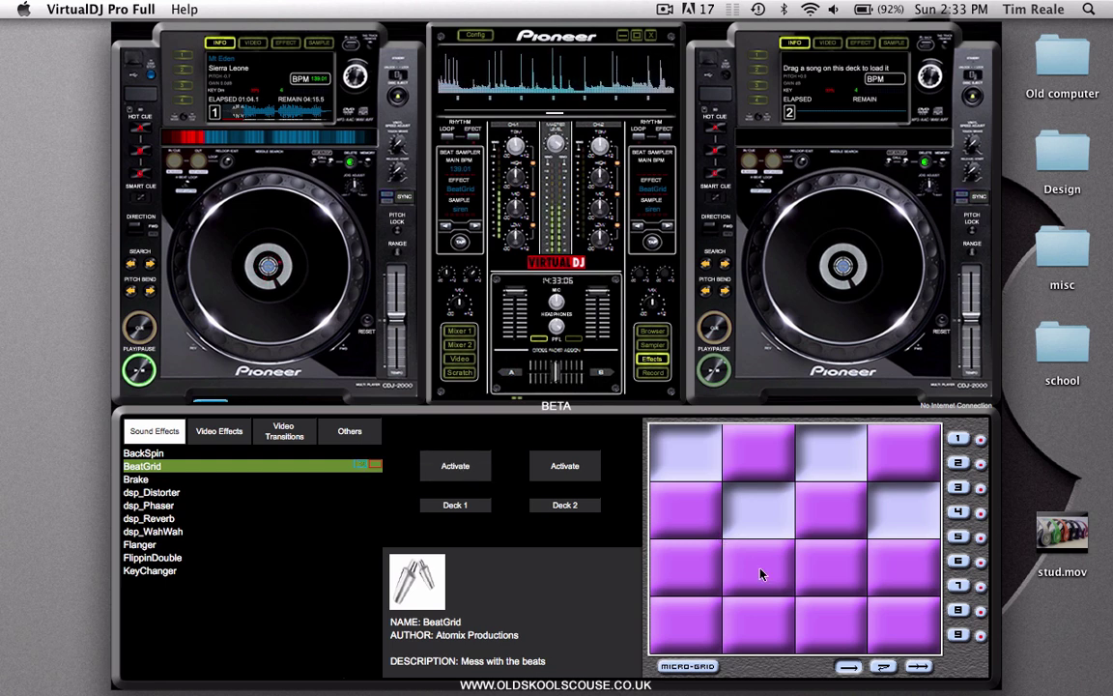
- Set columns two to four to rows 3, 4 and 4, briefly re-enable BeatGrid, then select BackSpin
left_click(761, 570)
left_click(810, 606)
left_click(922, 609)
left_click(466, 472)
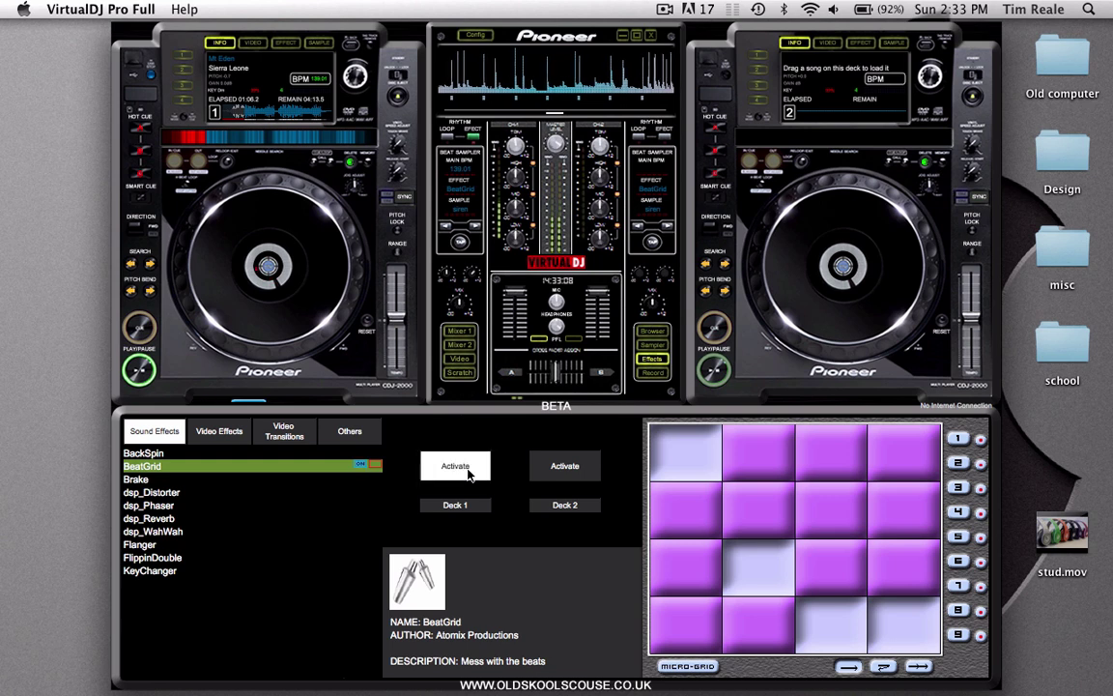
left_click(467, 472)
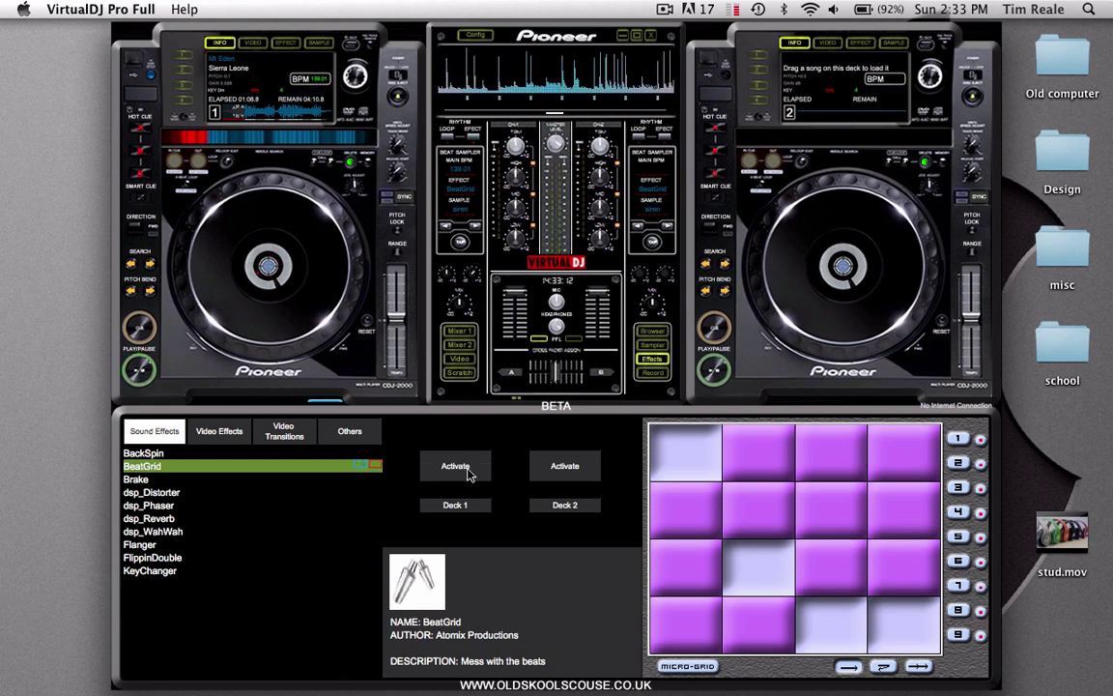
left_click(298, 454)
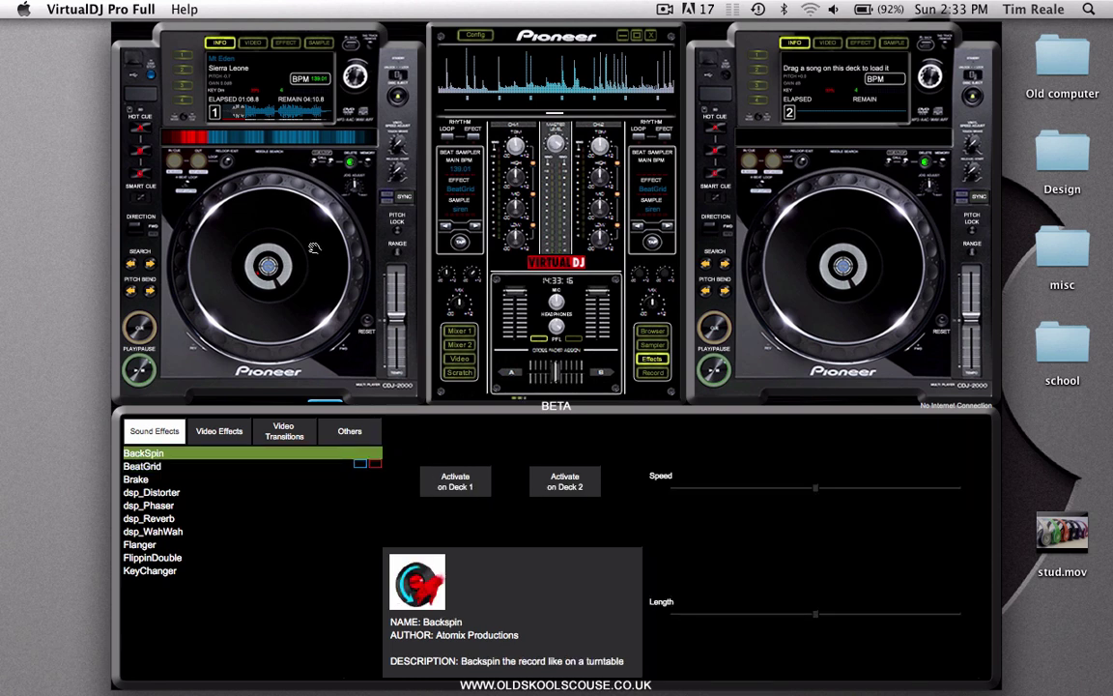
- Apply BackSpin, then Brake, to deck 1
left_click(447, 480)
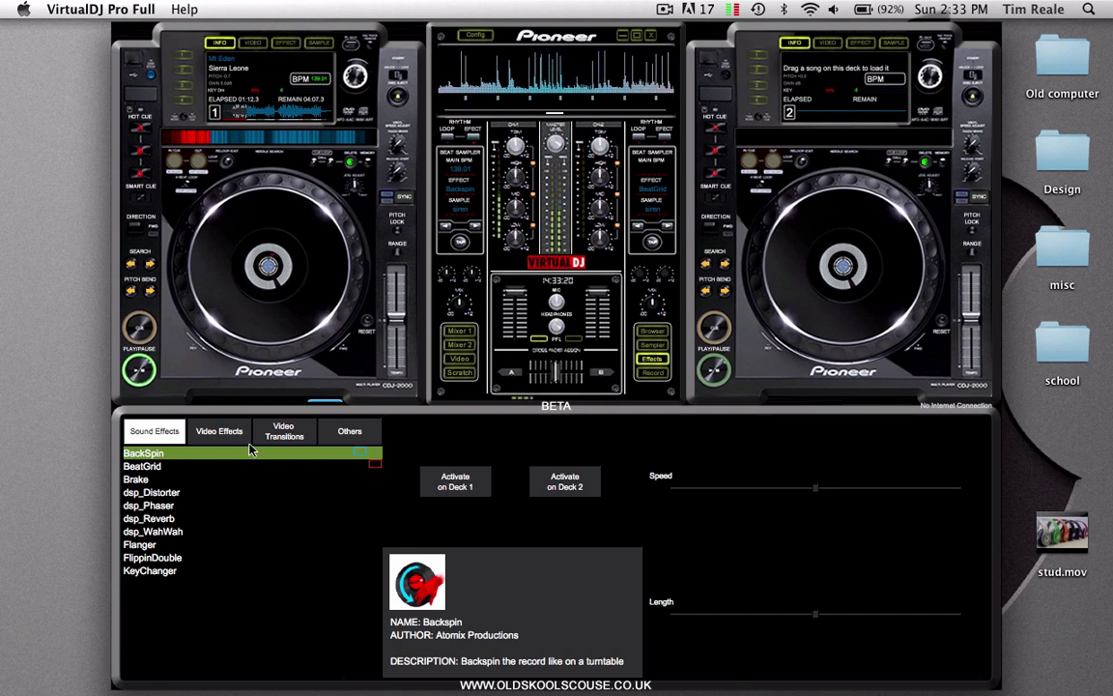
left_click(218, 478)
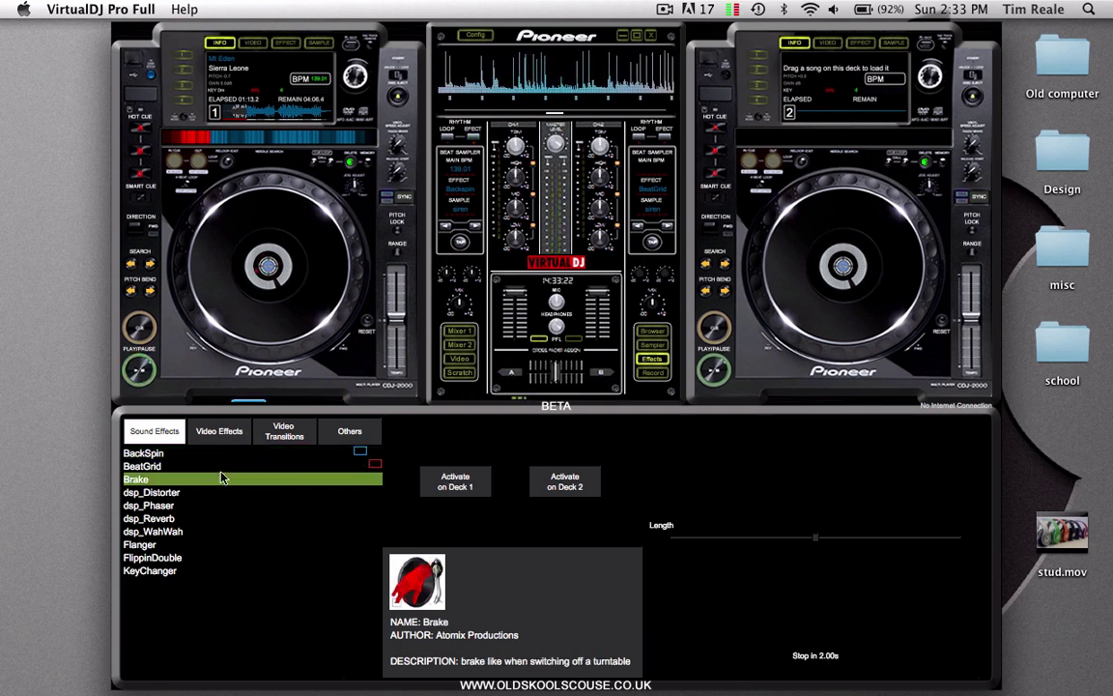
left_click(472, 491)
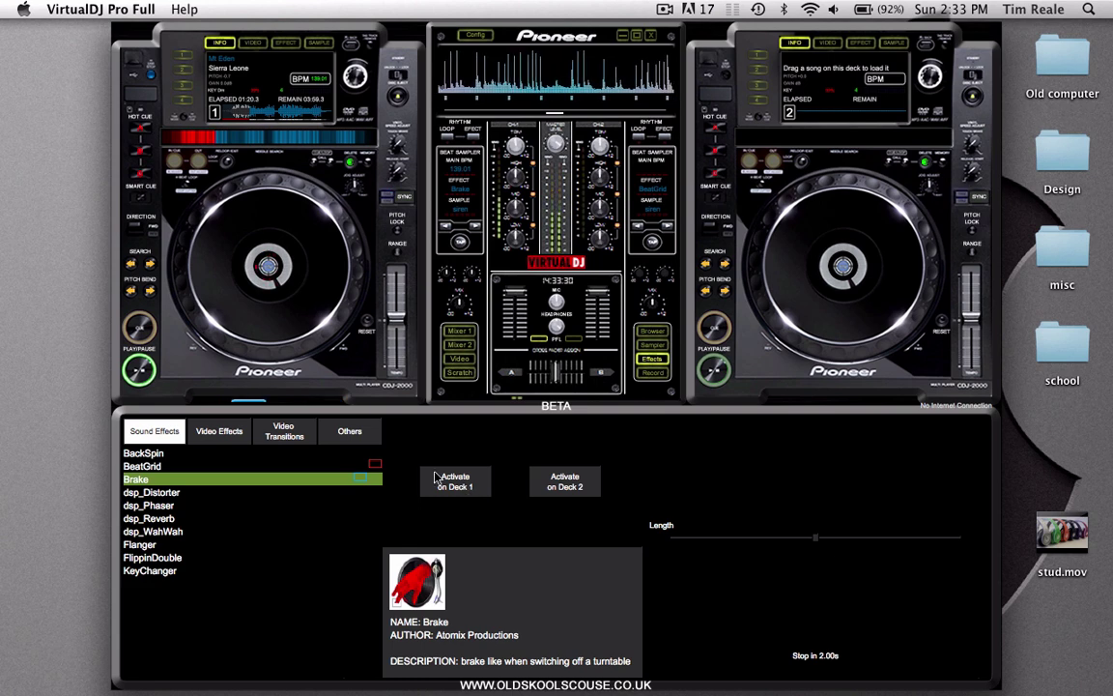
- Speed deck 1 up to 186.20 BPM, glance at FlippinDouble and KeyChanger, then select Distorter
left_click_drag(390, 319, 392, 364)
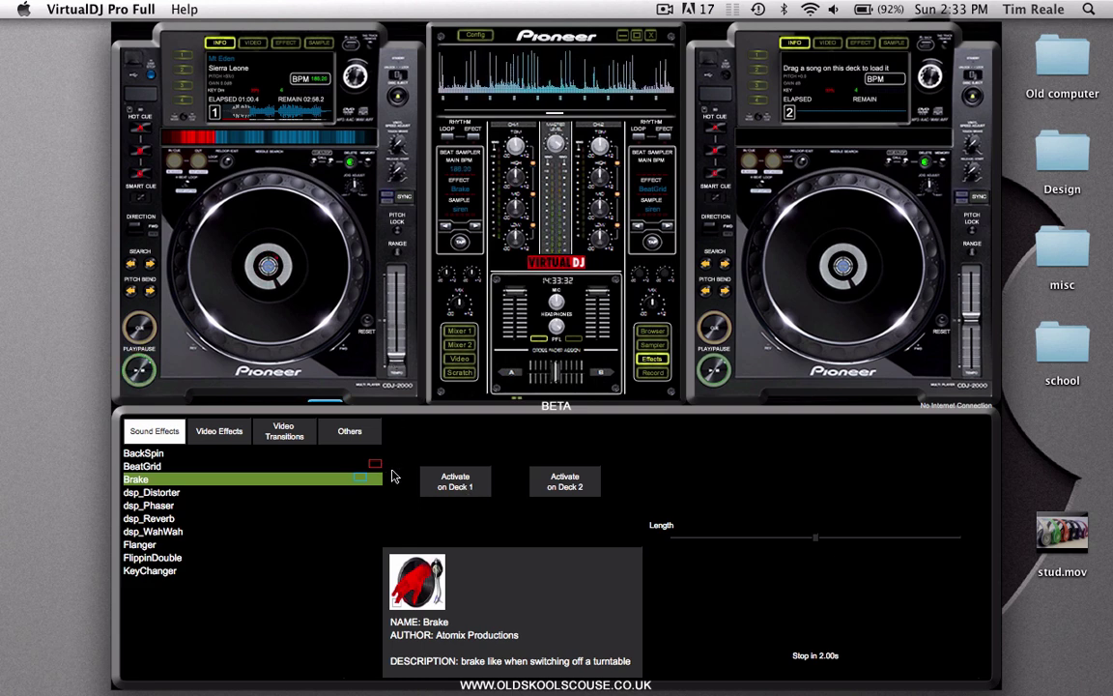
left_click(226, 558)
left_click(222, 571)
left_click(201, 492)
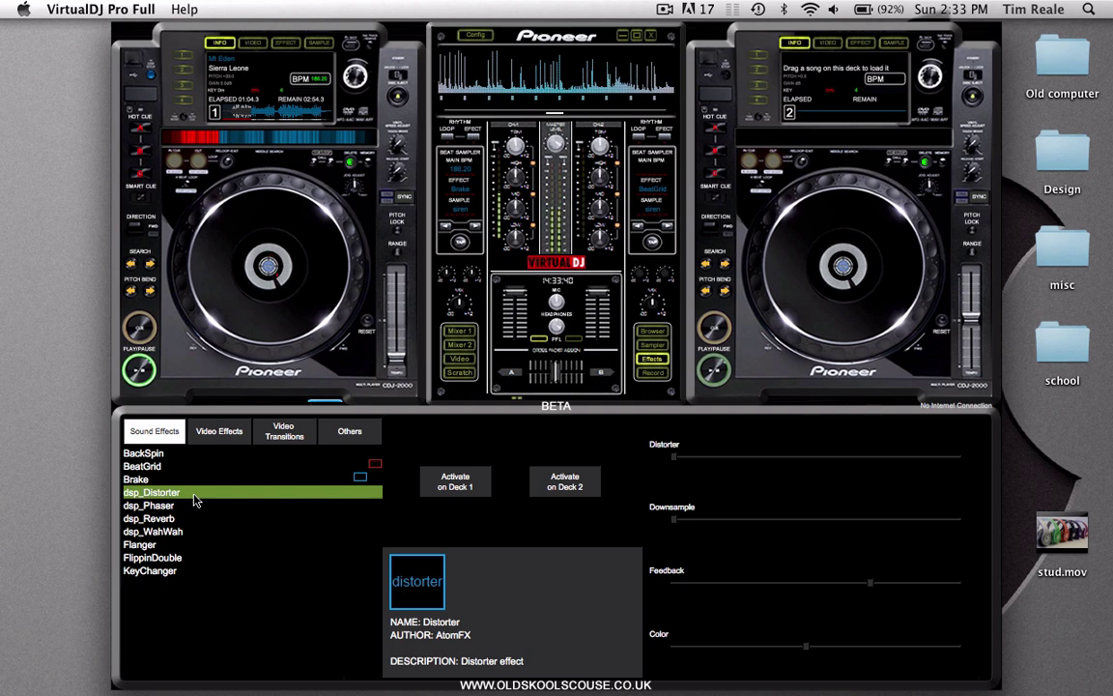
- Turn Reverb on and Phaser off for deck 1, back on Reverb settings, then slow deck 1 to about 143 BPM
key("Down")
key("Down")
left_click(456, 480)
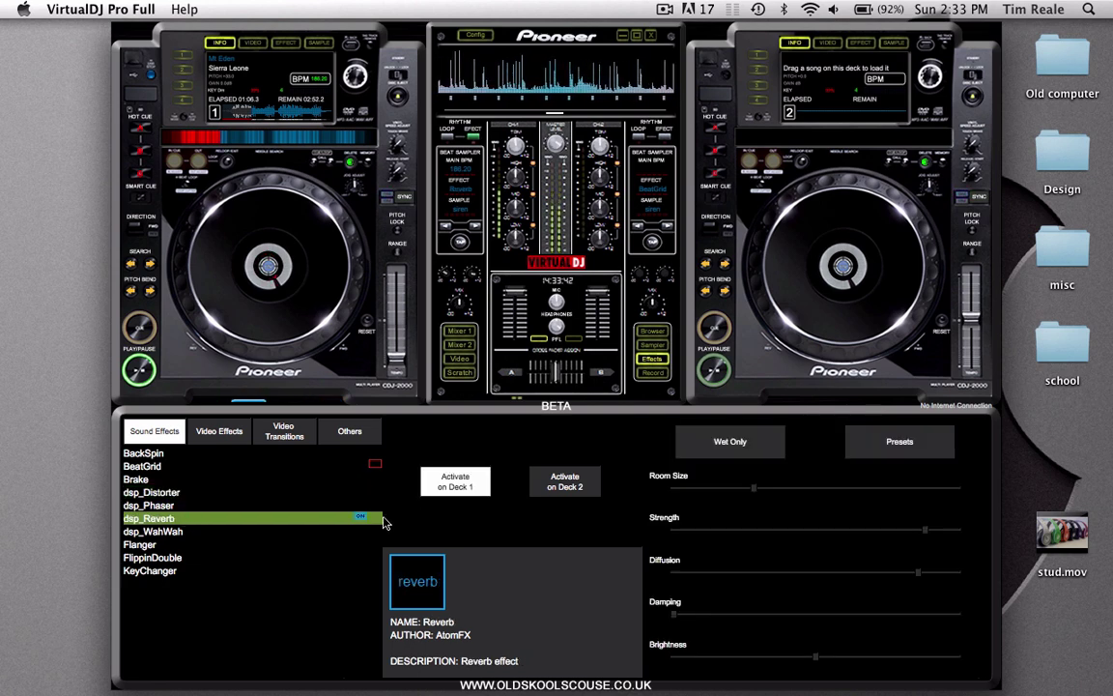
left_click(291, 505)
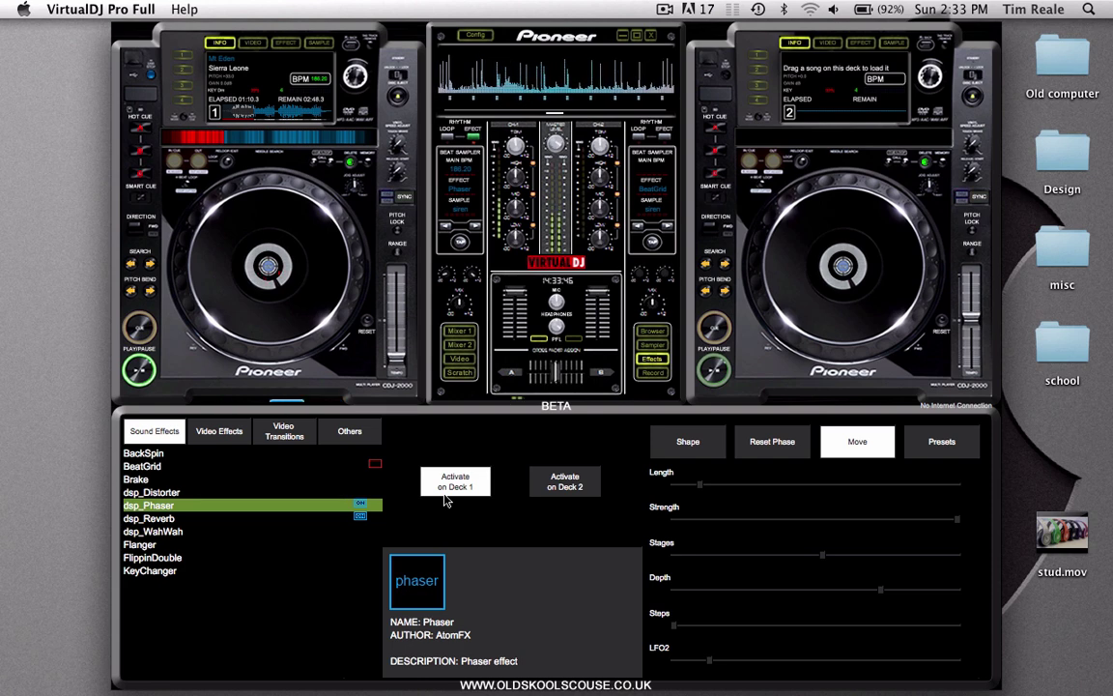
left_click(444, 491)
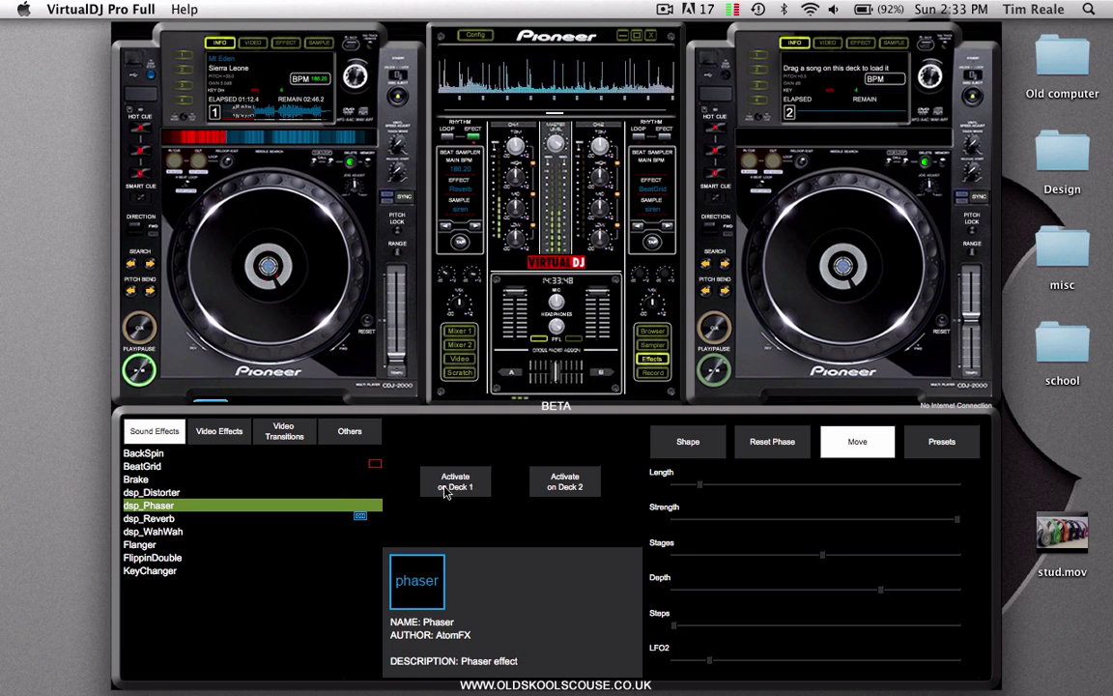
left_click(363, 519)
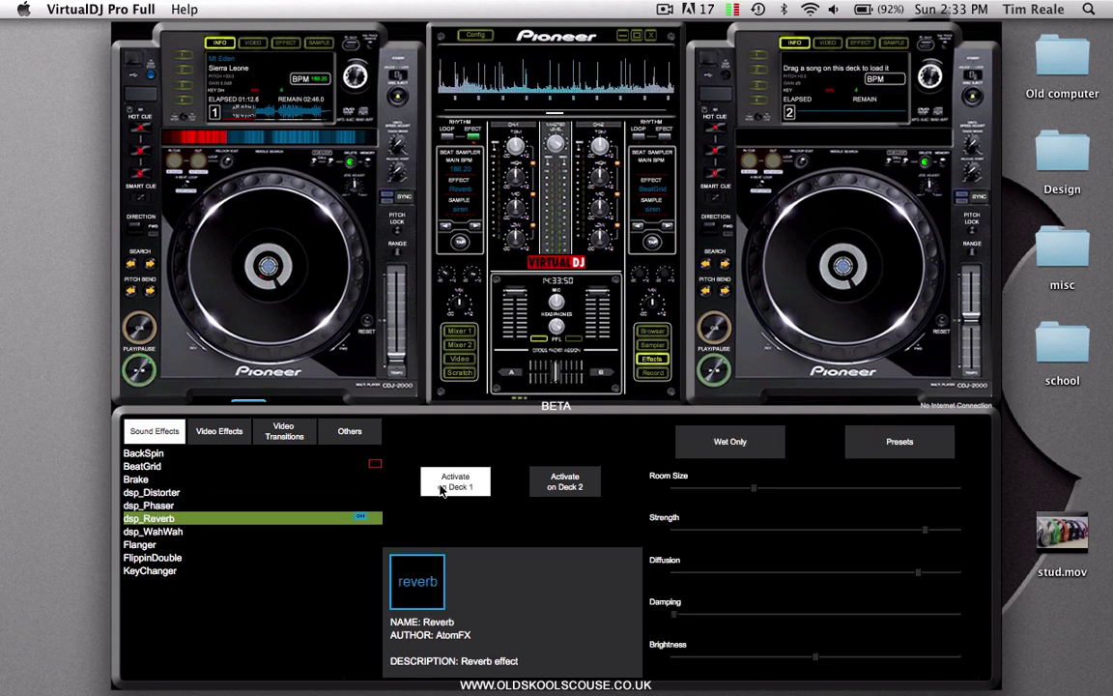
left_click_drag(393, 326, 367, 319)
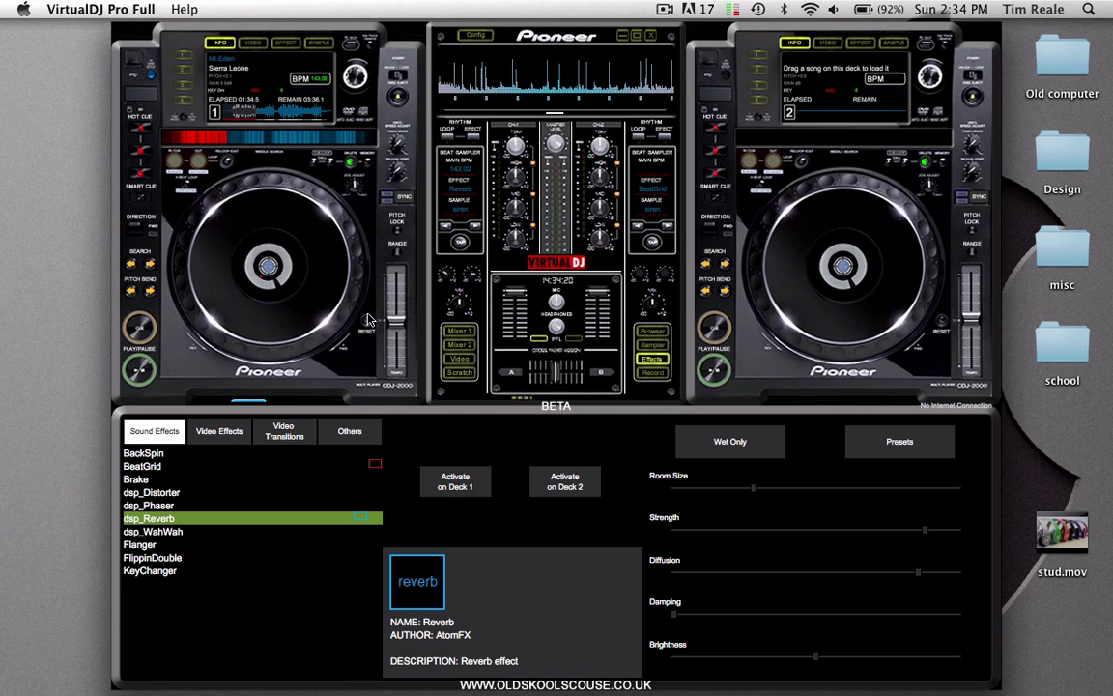
left_click(664, 10)
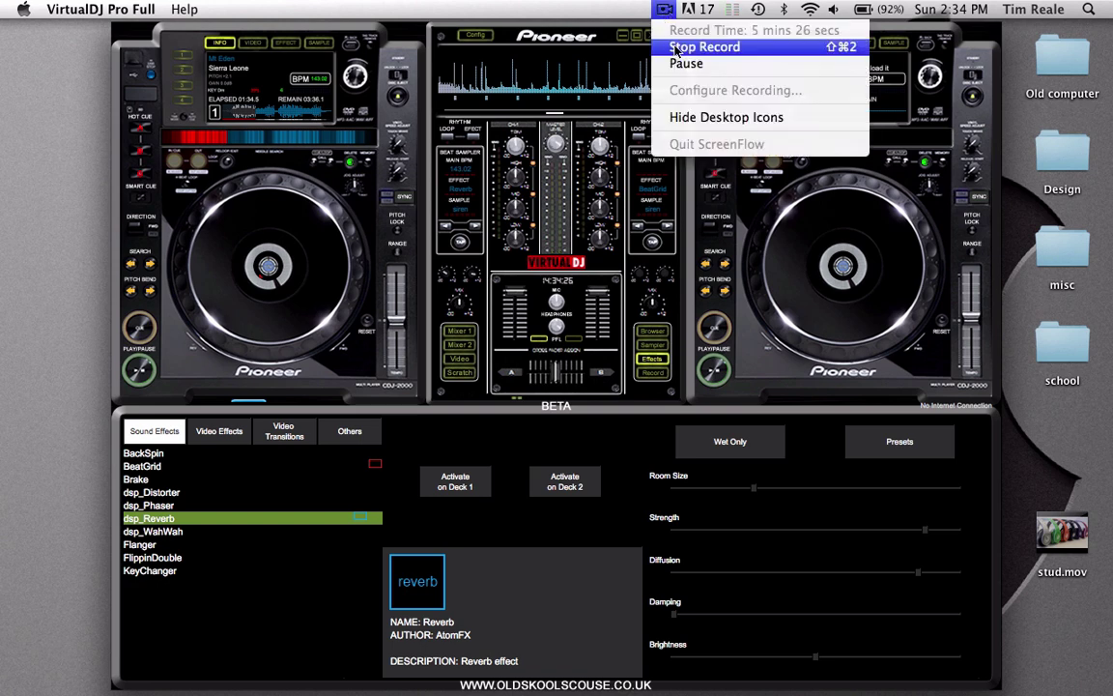